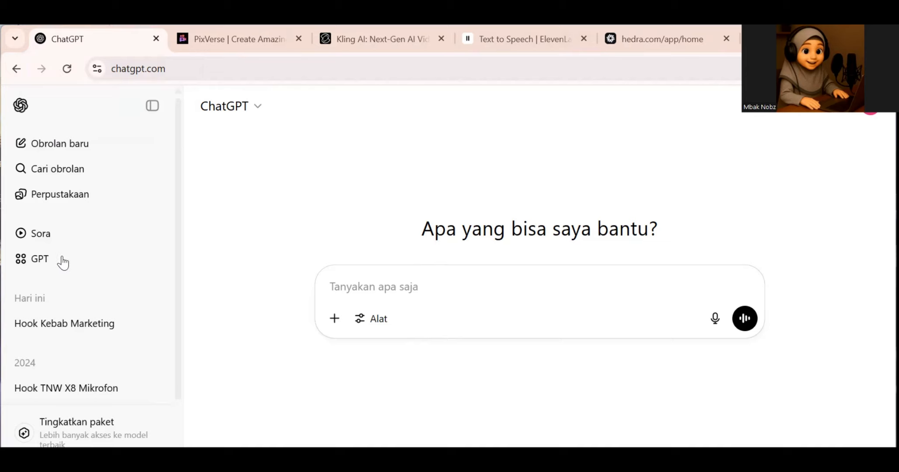
# - Start a new chat and paste the Indonesian prompt for a feminine 3D chibi instant-noodle kitchen diorama with a 9:16 photo ratio
pyautogui.click(60, 143)
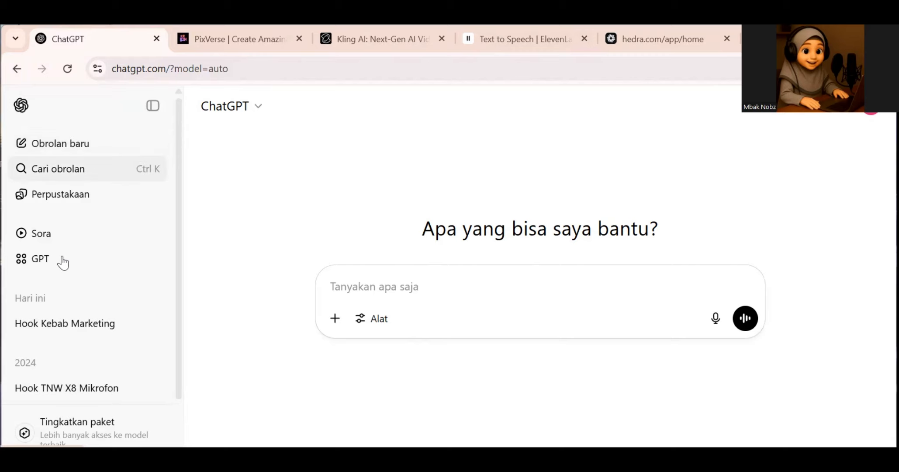
pyautogui.hotkey('ctrl', 'k')
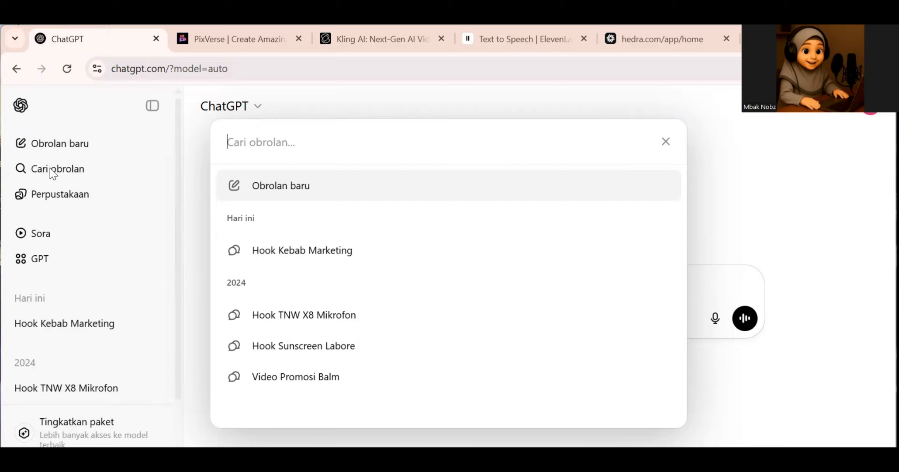
pyautogui.press('Return')
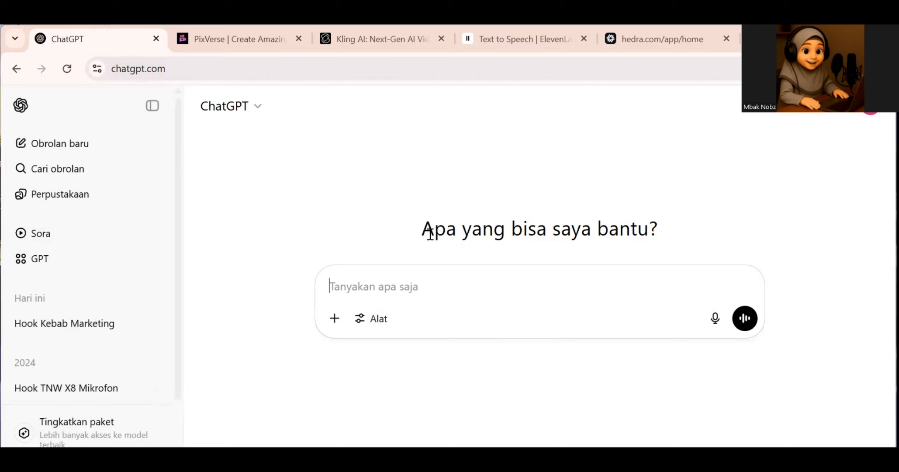
pyautogui.click(353, 287)
pyautogui.click(350, 292)
pyautogui.hotkey('ctrl', 'v')
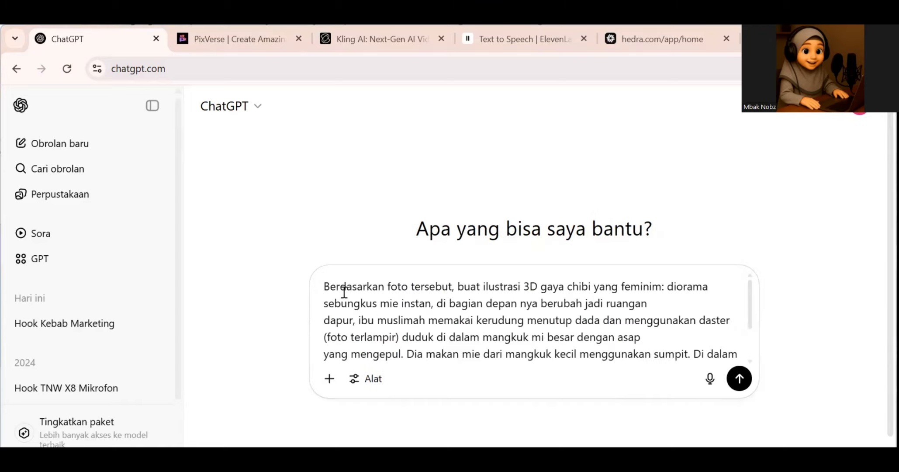
# - Remove "(foto terlampir)" after "menggunakan daster" in the pasted prompt
pyautogui.scroll(-2, 454, 319)
pyautogui.scroll(2, 437, 319)
pyautogui.moveTo(399, 337); pyautogui.dragTo(311, 345)
pyautogui.press('BackSpace')
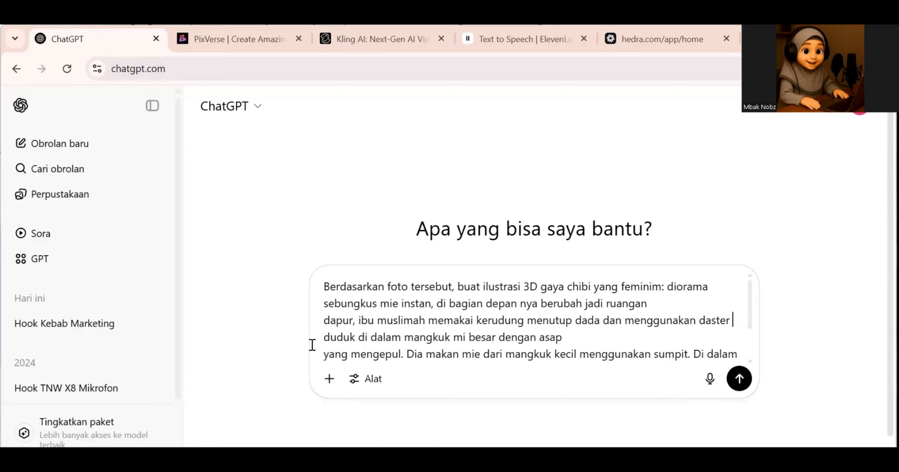
pyautogui.press('BackSpace')
# - Check the rest of the prompt and send it without attaching a photo
pyautogui.scroll(-2, 423, 316)
pyautogui.scroll(-1, 451, 312)
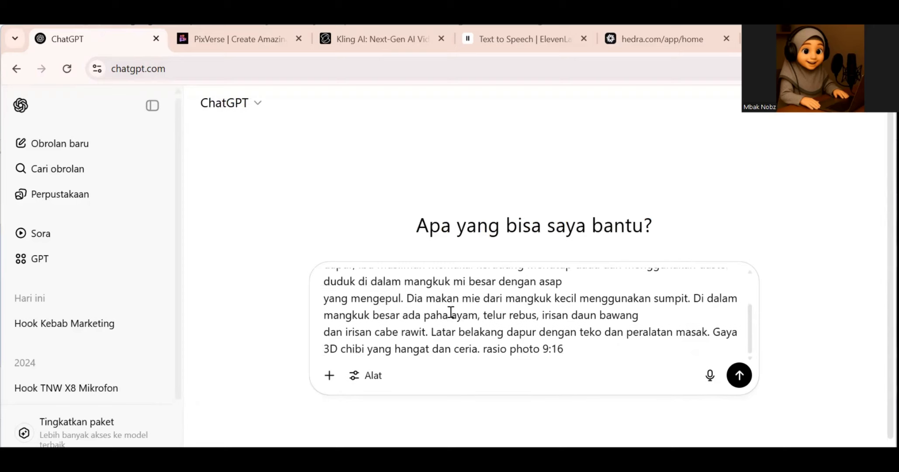
pyautogui.scroll(3, 427, 319)
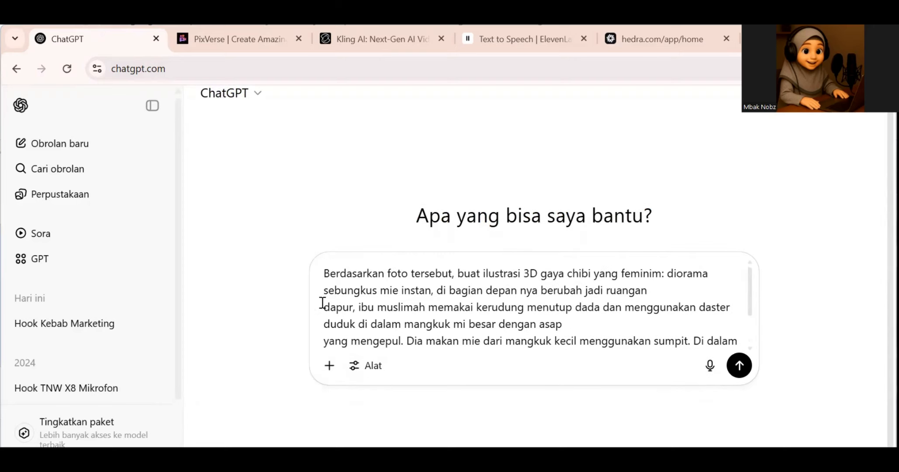
pyautogui.click(327, 370)
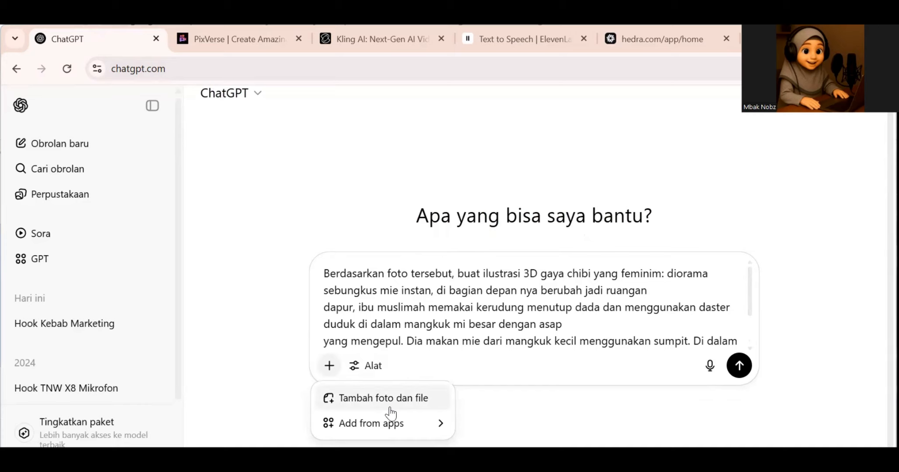
pyautogui.click(487, 321)
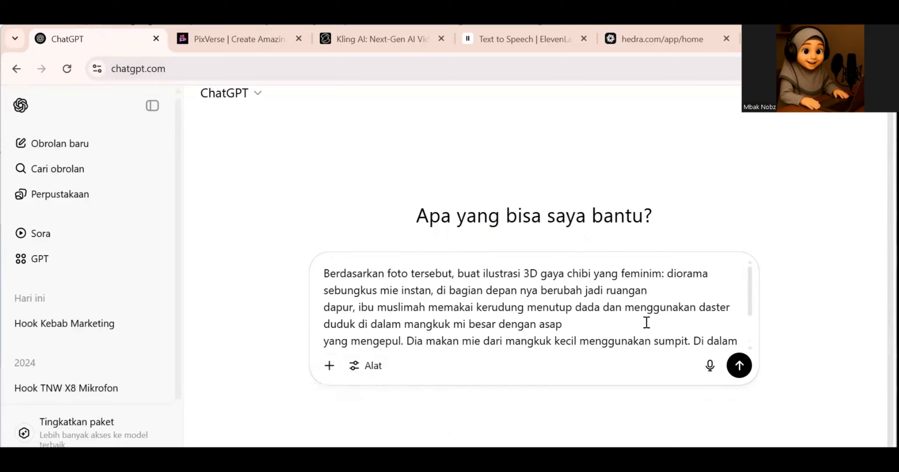
pyautogui.click(739, 365)
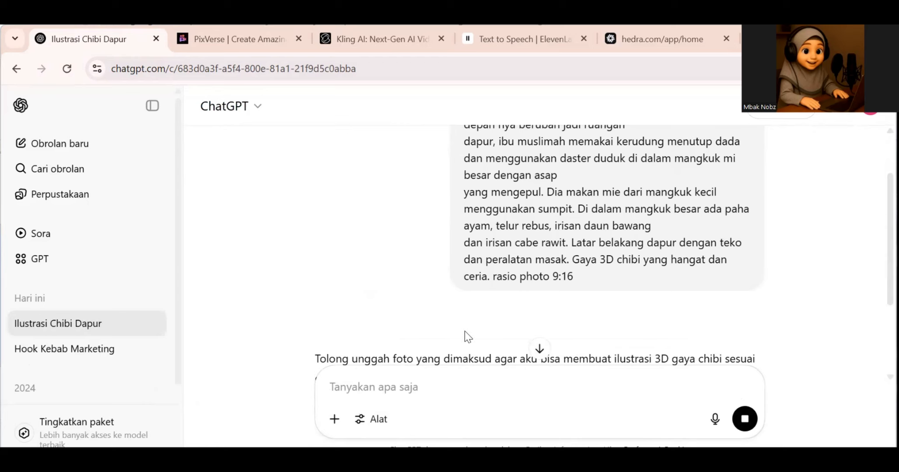
# - Edit the sent prompt to remove "Berdasarkan foto tersebut," so it begins with "buat ilustrasi 3D", and resend it
pyautogui.scroll(-1, 416, 299)
pyautogui.scroll(3, 432, 306)
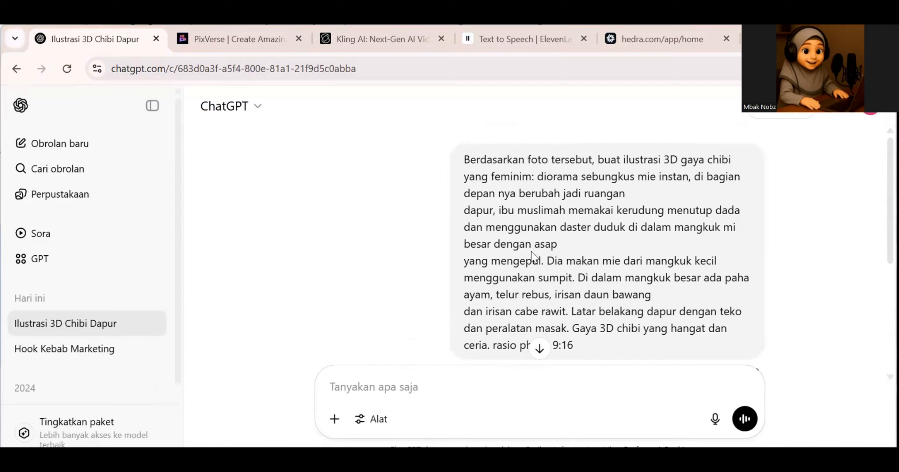
pyautogui.scroll(-2, 601, 273)
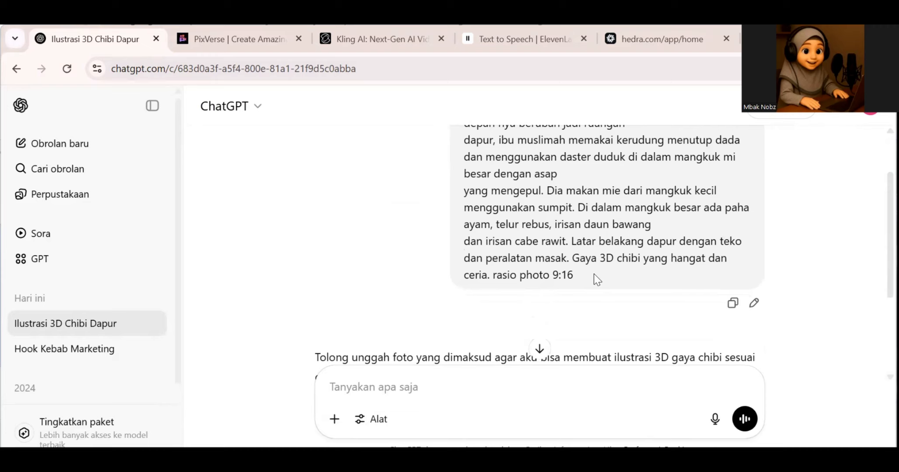
pyautogui.scroll(2, 594, 273)
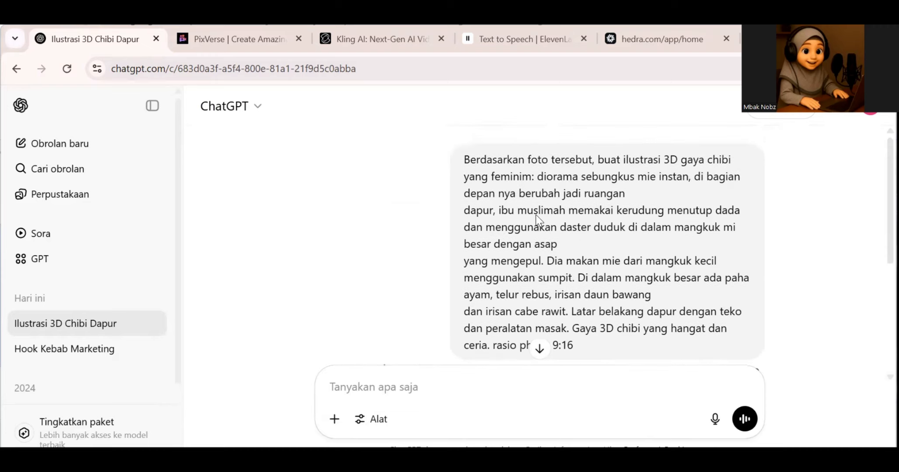
pyautogui.scroll(-4, 699, 279)
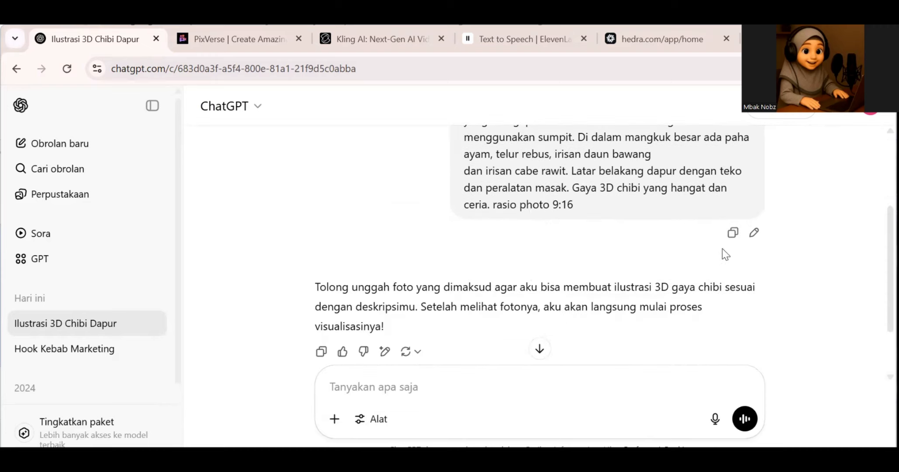
pyautogui.click(754, 233)
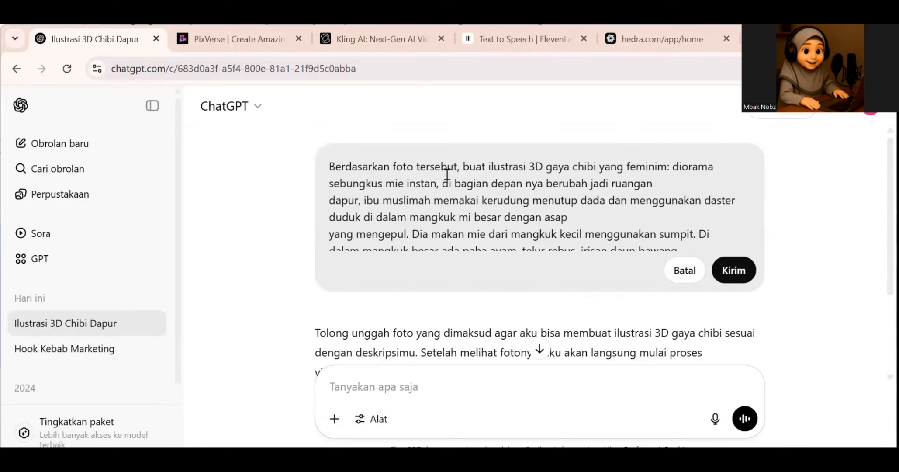
pyautogui.moveTo(462, 169); pyautogui.dragTo(309, 164)
pyautogui.press('BackSpace')
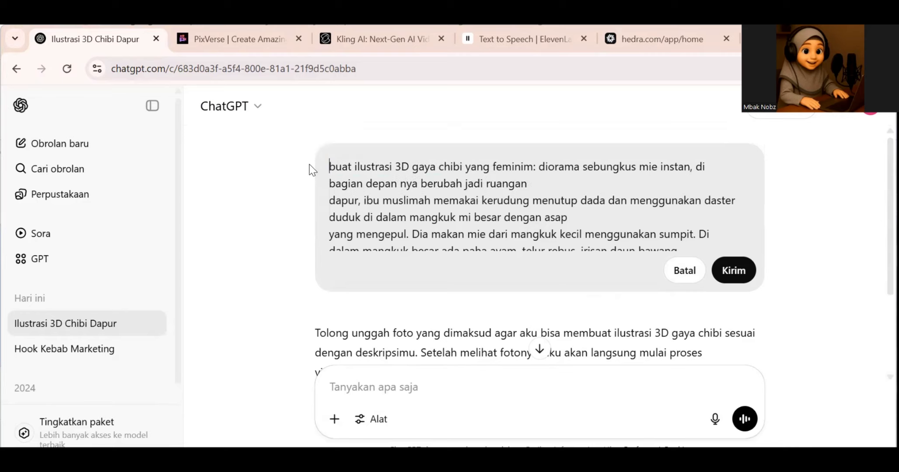
pyautogui.click(734, 270)
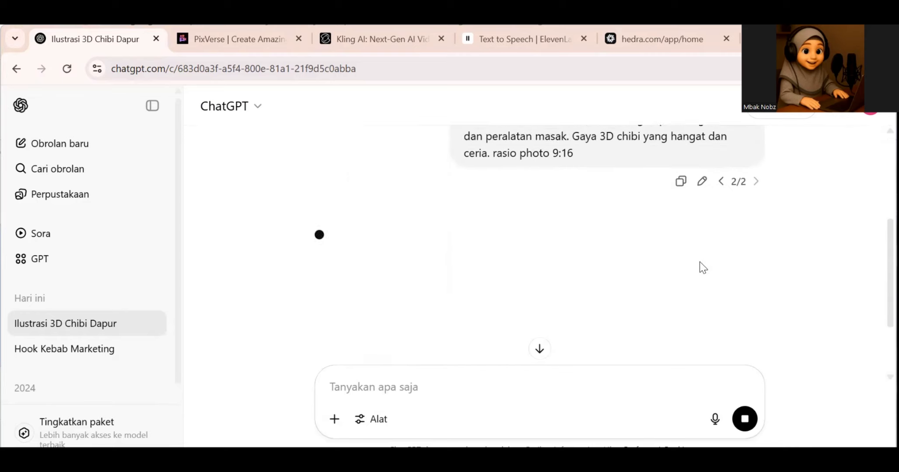
# - Review the resent prompt and check the image generation progress in the "Ilustrasi 3D Chibi Dapur" chat
pyautogui.scroll(3, 604, 225)
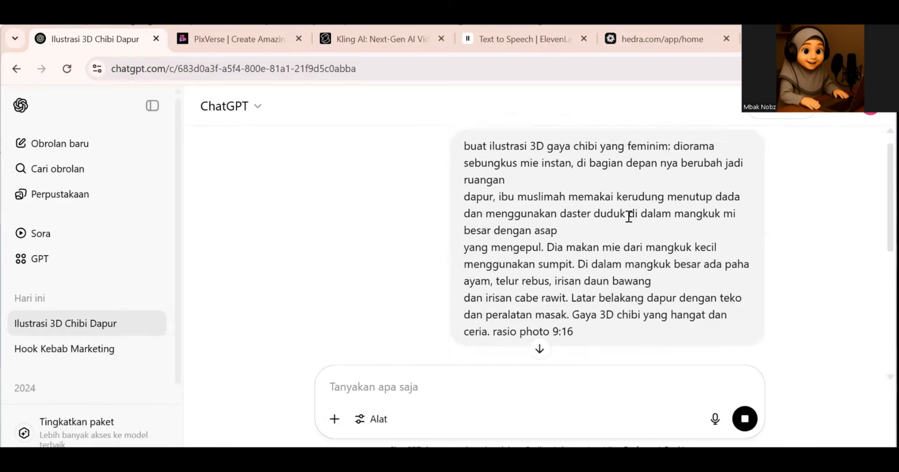
pyautogui.scroll(-1, 740, 328)
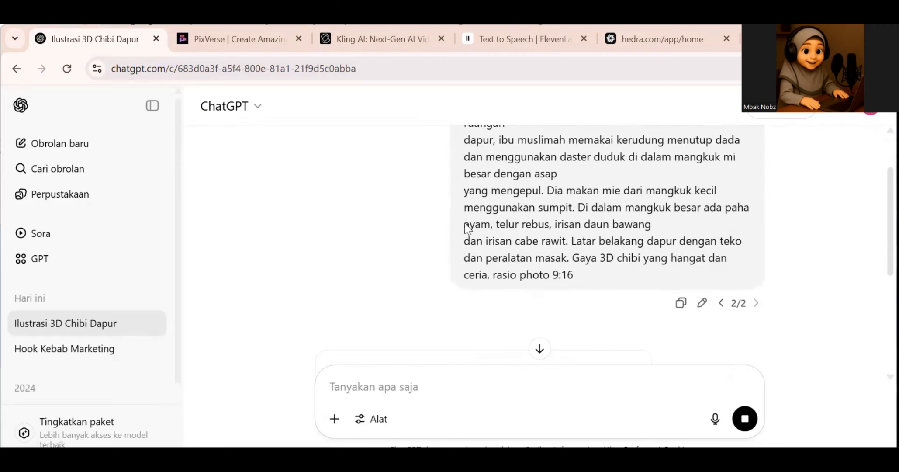
pyautogui.scroll(-2, 422, 284)
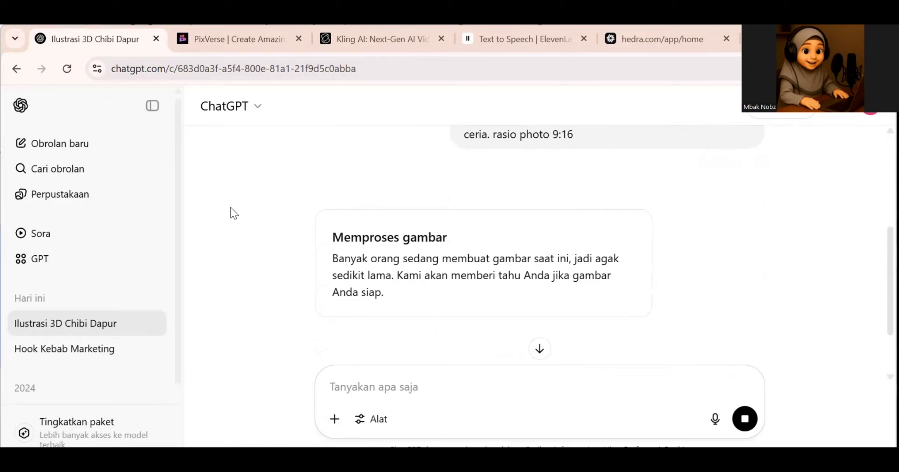
pyautogui.click(150, 145)
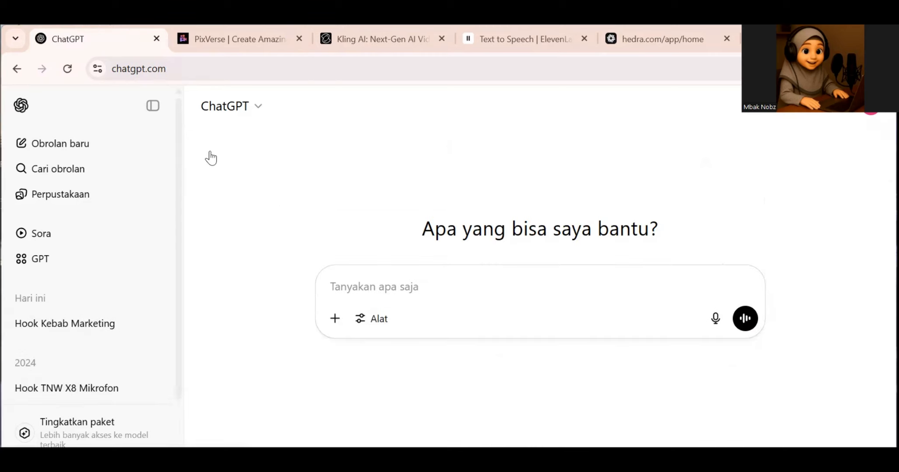
pyautogui.click(114, 325)
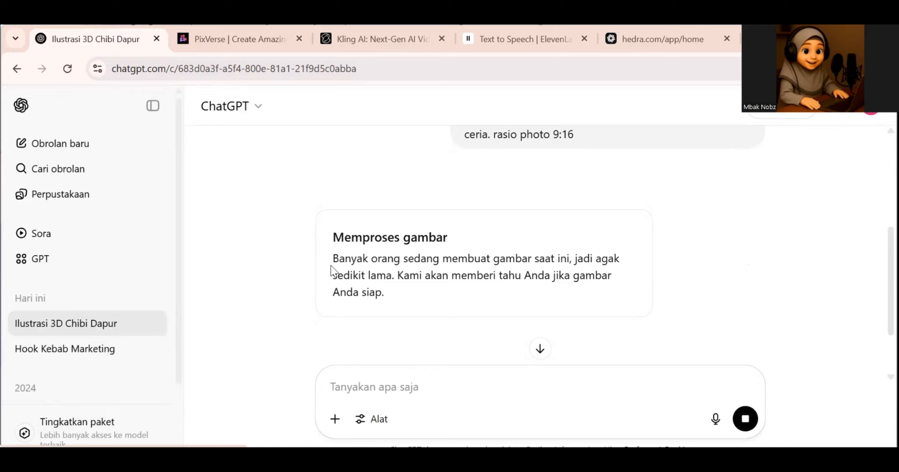
pyautogui.scroll(5, 331, 266)
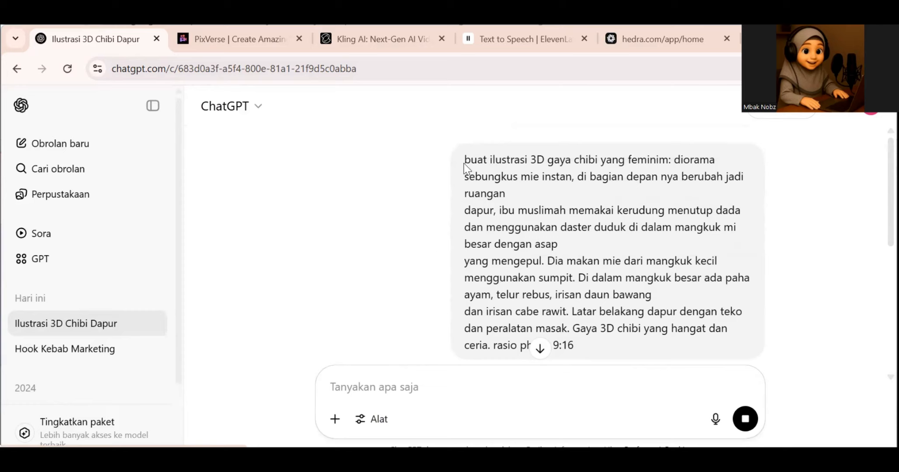
pyautogui.moveTo(466, 161); pyautogui.dragTo(532, 178)
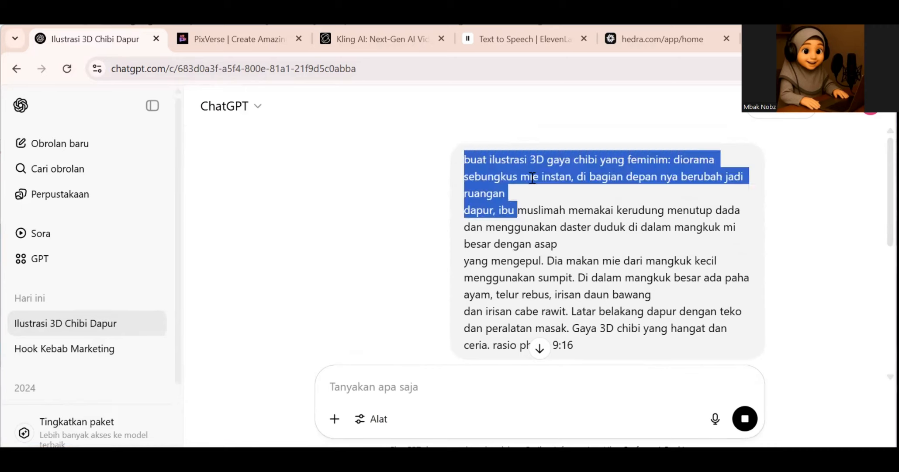
pyautogui.click(533, 174)
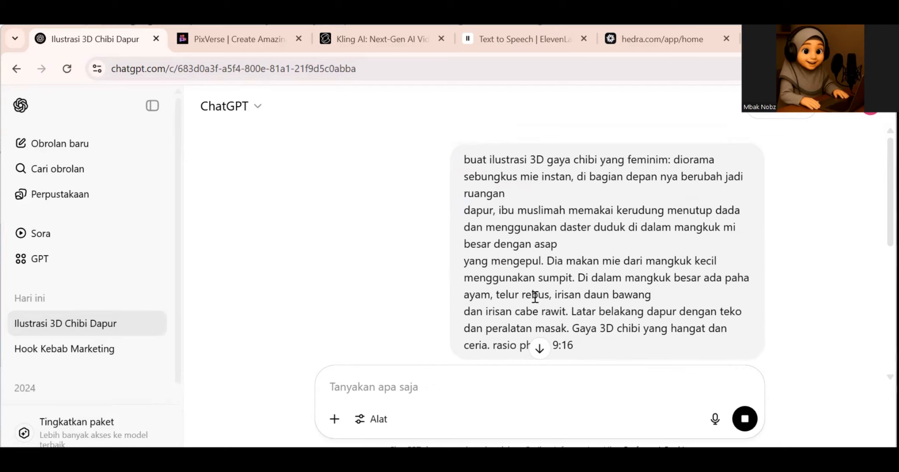
pyautogui.scroll(-5, 534, 297)
pyautogui.scroll(-2, 511, 299)
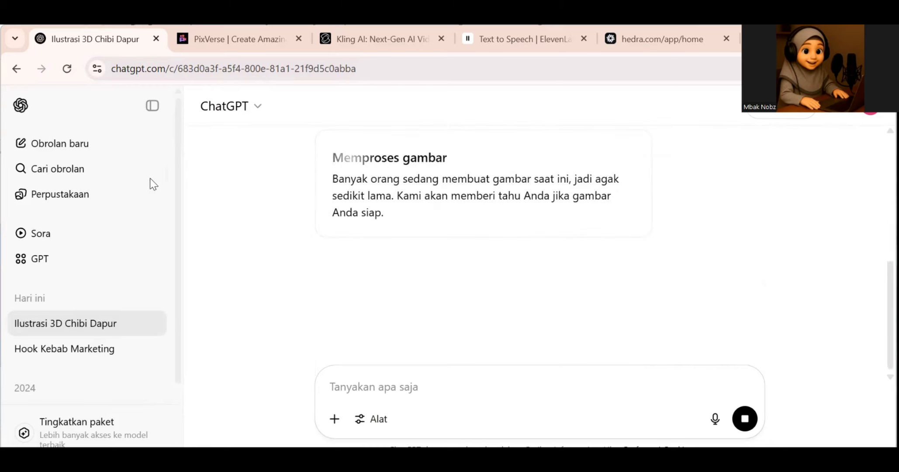
pyautogui.click(65, 331)
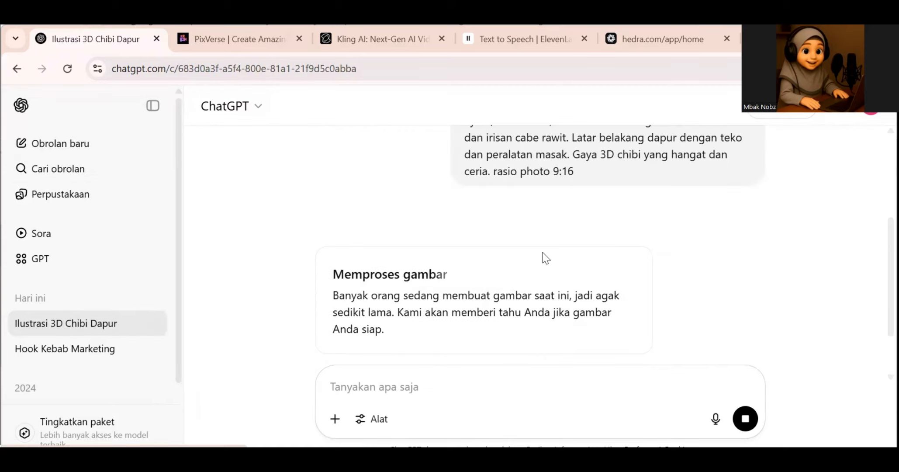
pyautogui.scroll(-2, 480, 286)
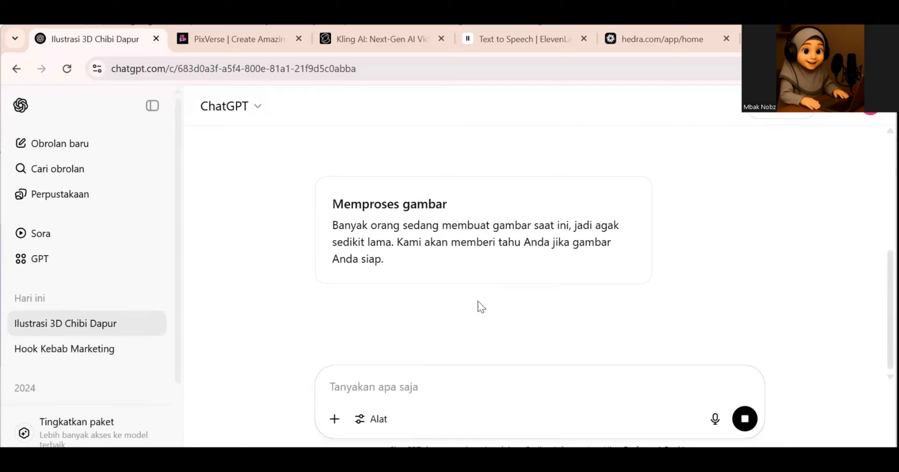
pyautogui.scroll(2, 538, 291)
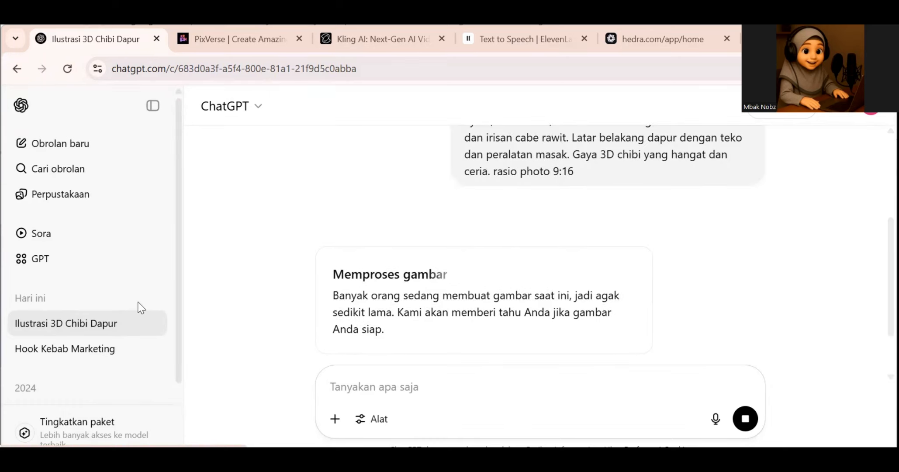
# - In a new chat, send "Tolong buatkan saya ide konten selama 30 hari dalam bentuk tabel di sertai HOOK, Copywriting, dan CTA tentang akun yang membahas jualan daster"
pyautogui.click(86, 155)
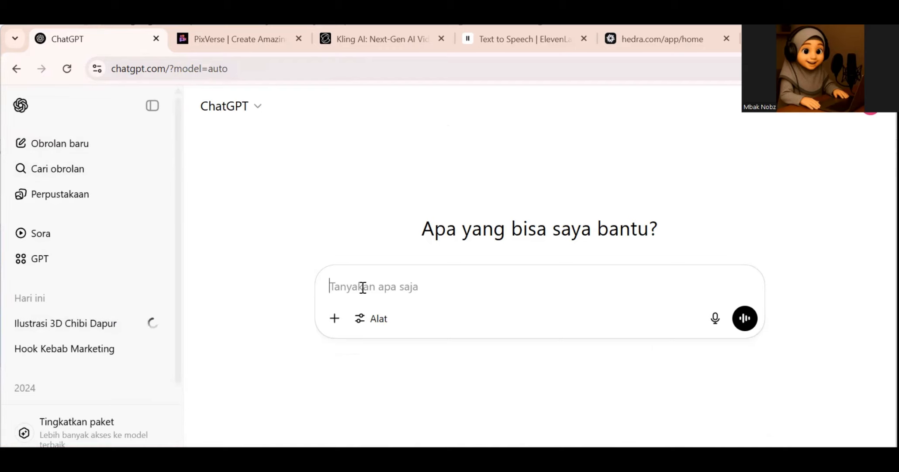
pyautogui.write('Tolong b')
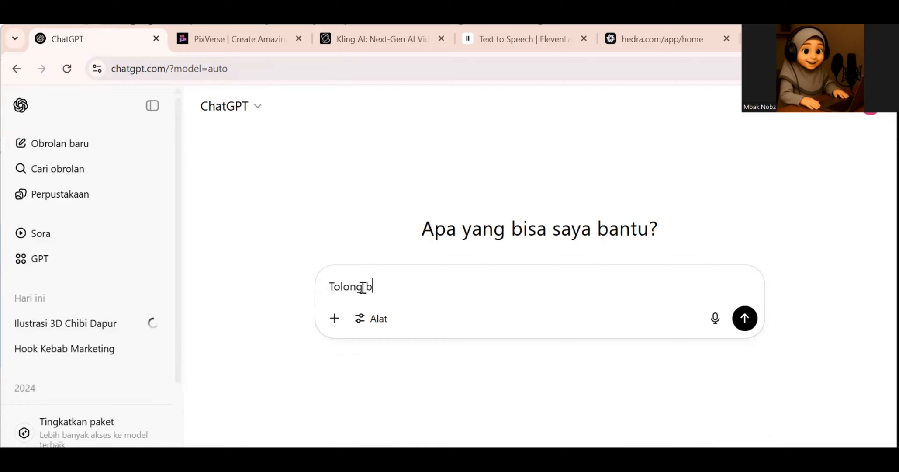
pyautogui.write('uatkan saya id')
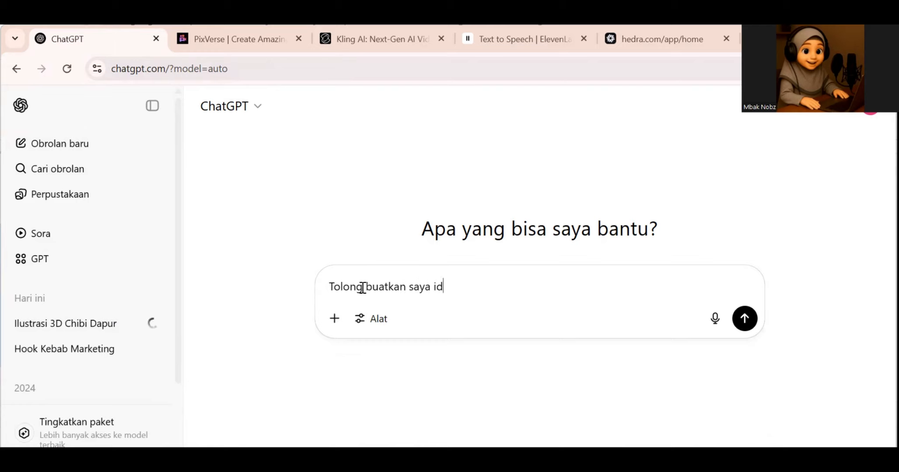
pyautogui.write('e konten sela')
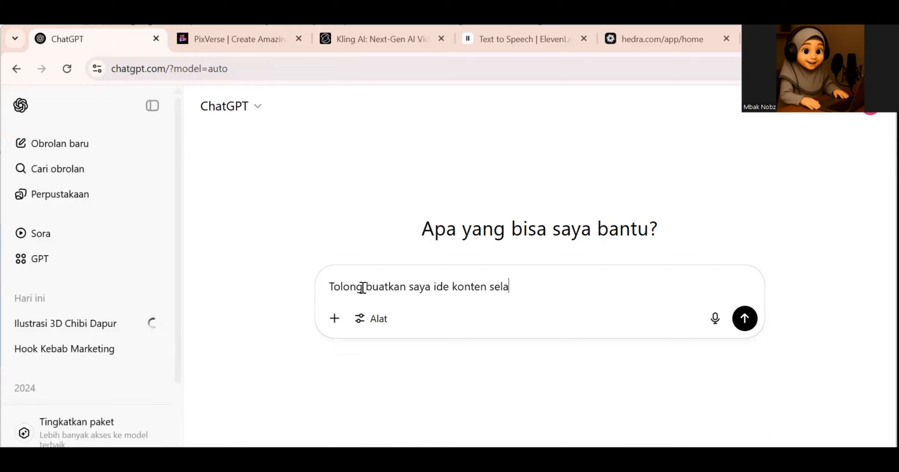
pyautogui.write('ma 30 hari dalam ben')
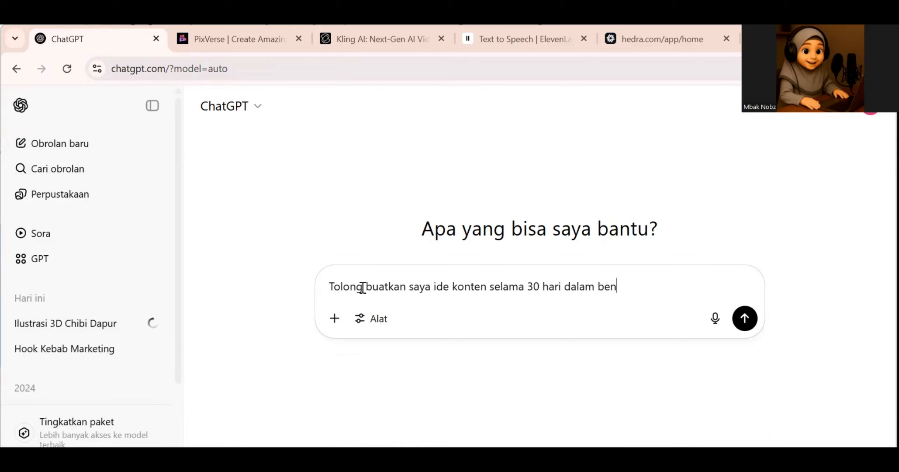
pyautogui.write('tuk tabel di')
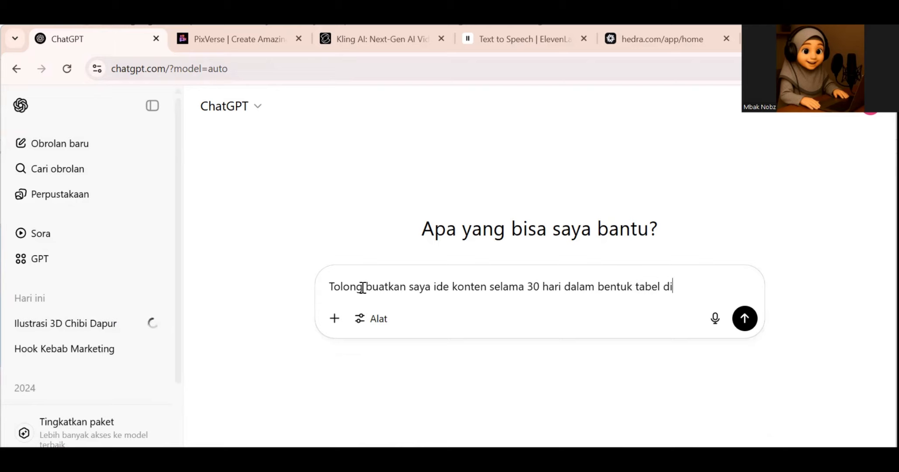
pyautogui.write(' sertai HOOK, Copywriting,')
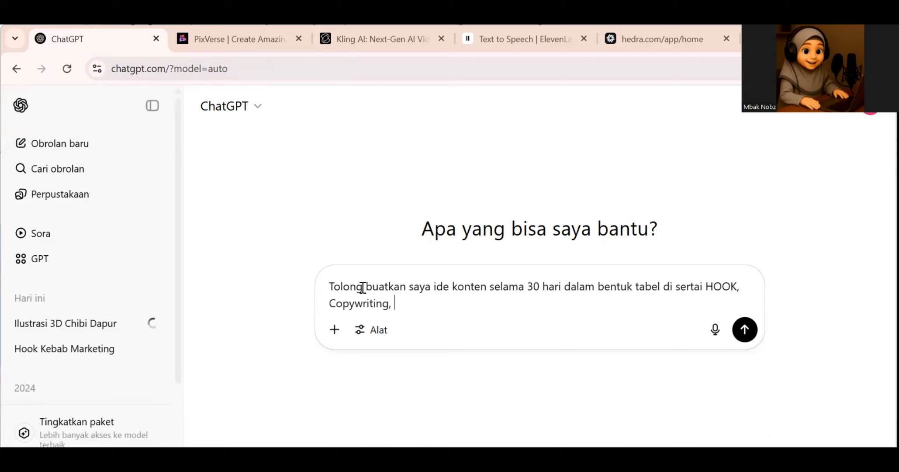
pyautogui.write('CTA ten')
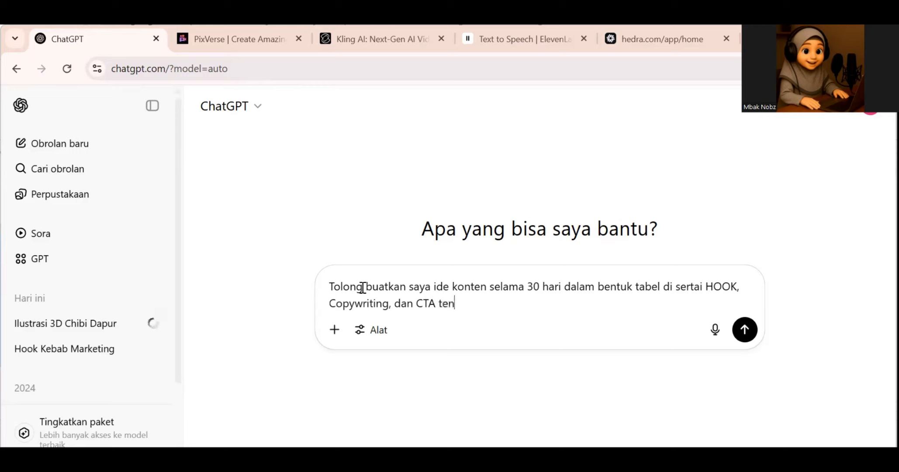
pyautogui.write('tang akun ya')
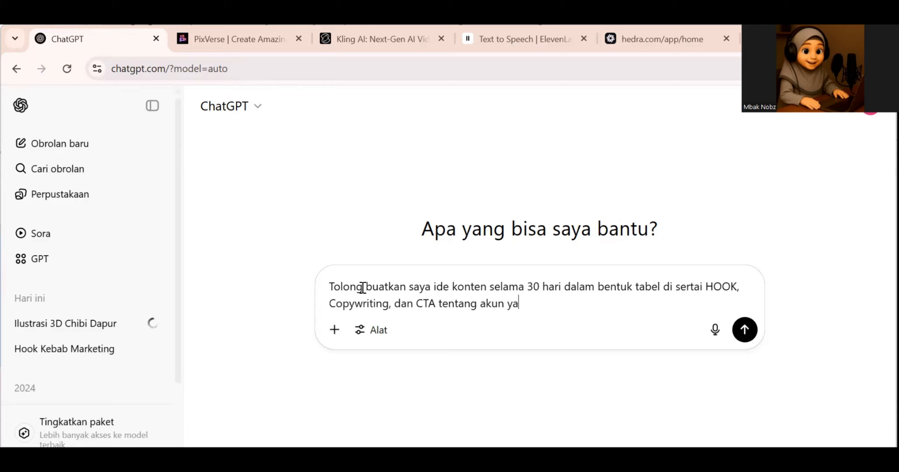
pyautogui.write('ng membahsa')
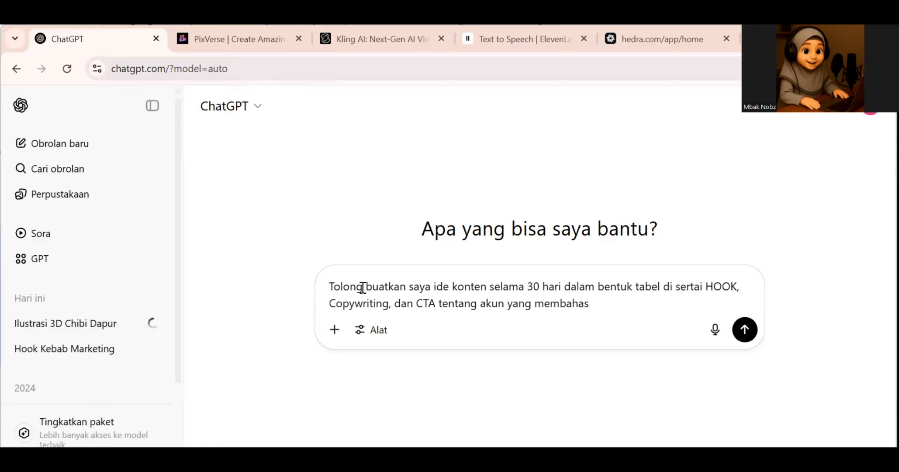
pyautogui.write(' jualan daster')
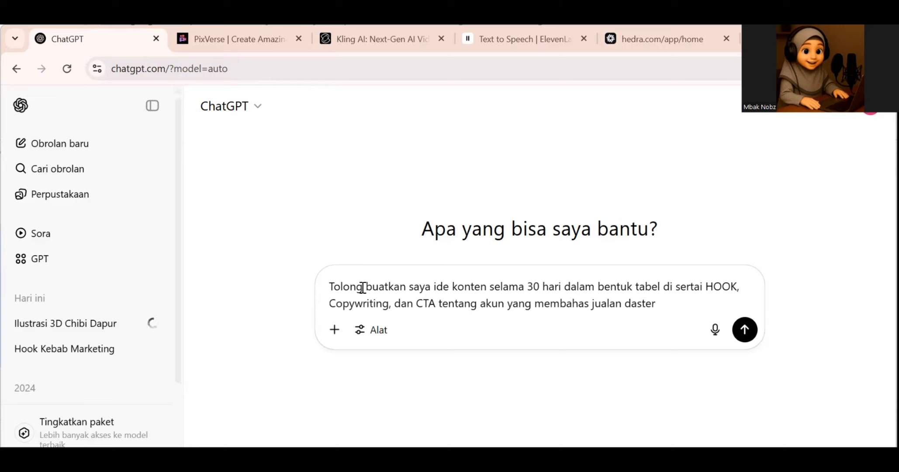
pyautogui.press('Return')
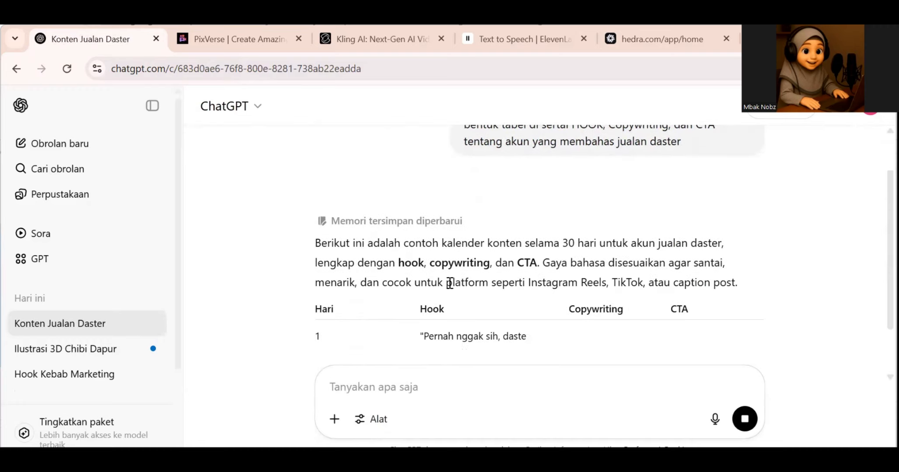
# - Read through the generated 30-day content table, checking its Hook, Copywriting and CTA columns from day 1 to day 30
pyautogui.scroll(-1, 450, 283)
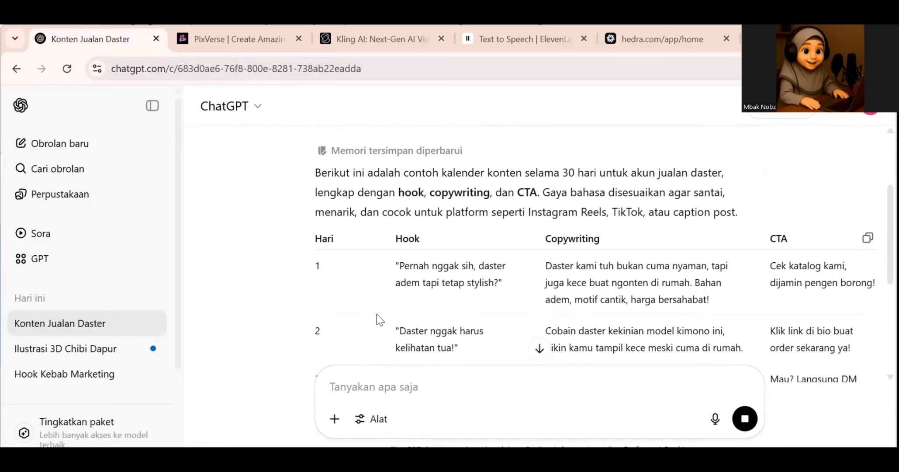
pyautogui.scroll(-1, 616, 297)
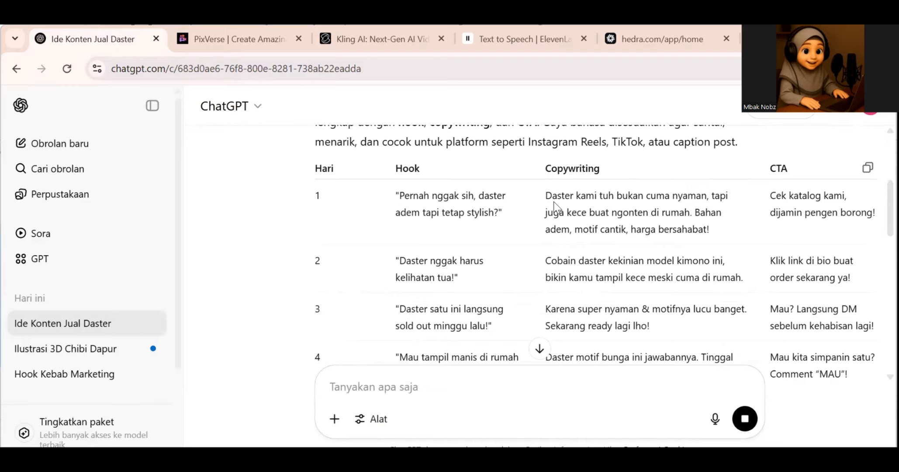
pyautogui.click(558, 185)
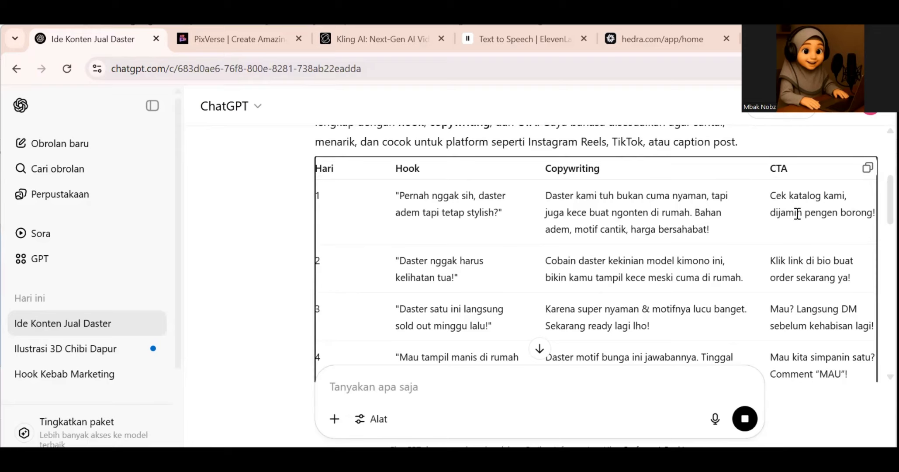
pyautogui.scroll(-1, 797, 213)
pyautogui.scroll(2, 795, 219)
pyautogui.scroll(-1, 775, 262)
pyautogui.scroll(-2, 776, 262)
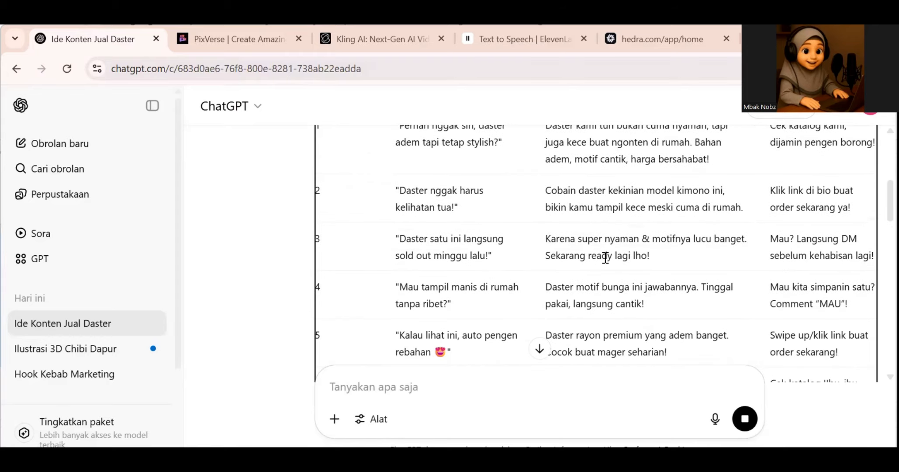
pyautogui.scroll(-15, 603, 257)
pyautogui.scroll(-4, 603, 257)
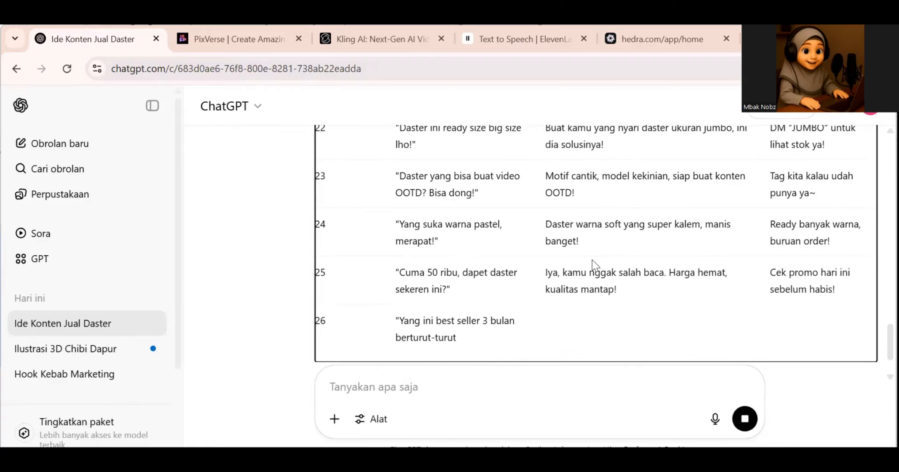
pyautogui.scroll(-2, 592, 258)
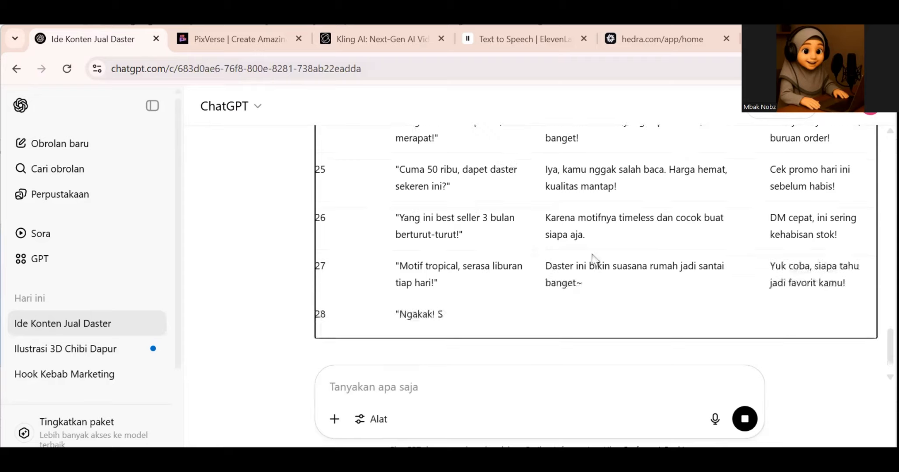
pyautogui.scroll(20, 593, 255)
pyautogui.scroll(8, 592, 254)
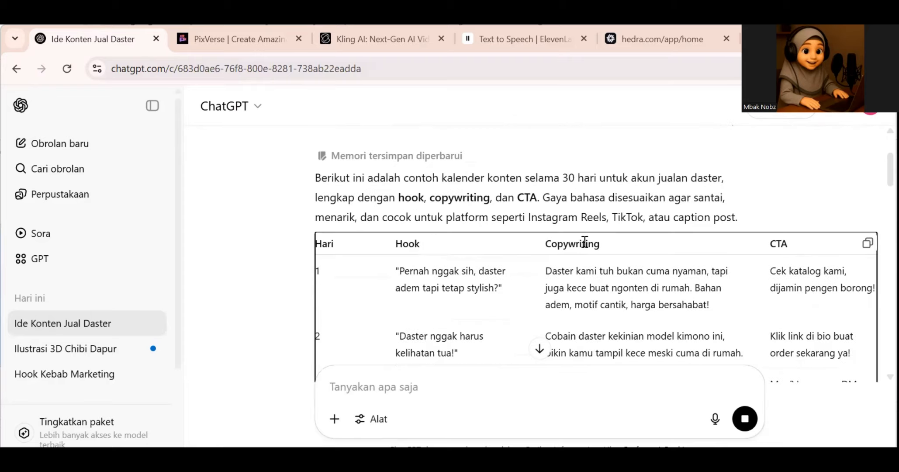
pyautogui.scroll(-10, 583, 243)
pyautogui.scroll(-20, 585, 247)
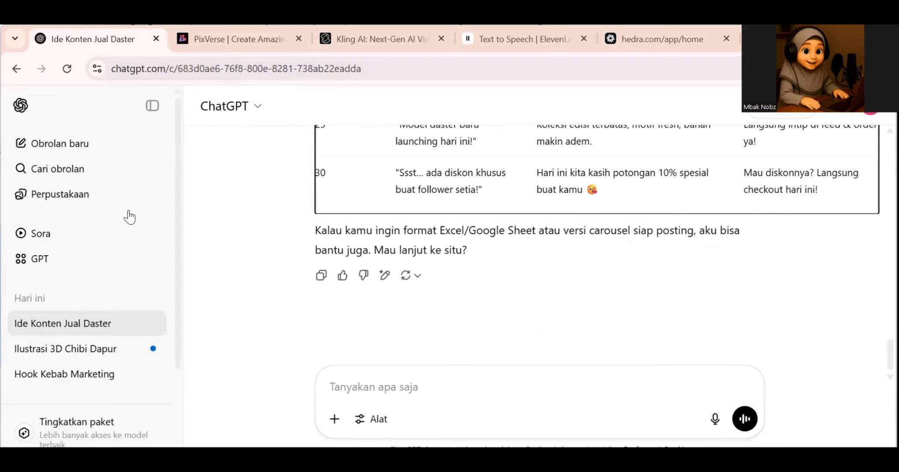
# - Go back to the "Ilustrasi 3D Chibi Dapur" chat and examine the generated noodle image, both enlarged and inline
pyautogui.click(113, 352)
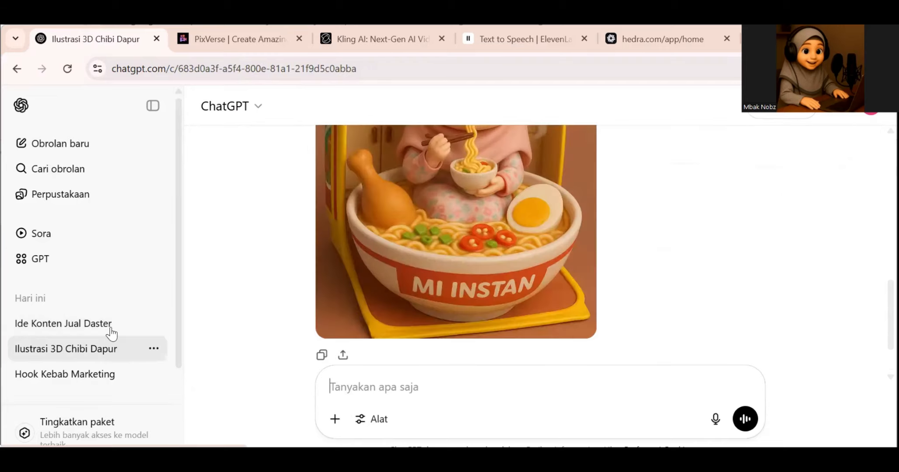
pyautogui.scroll(3, 509, 306)
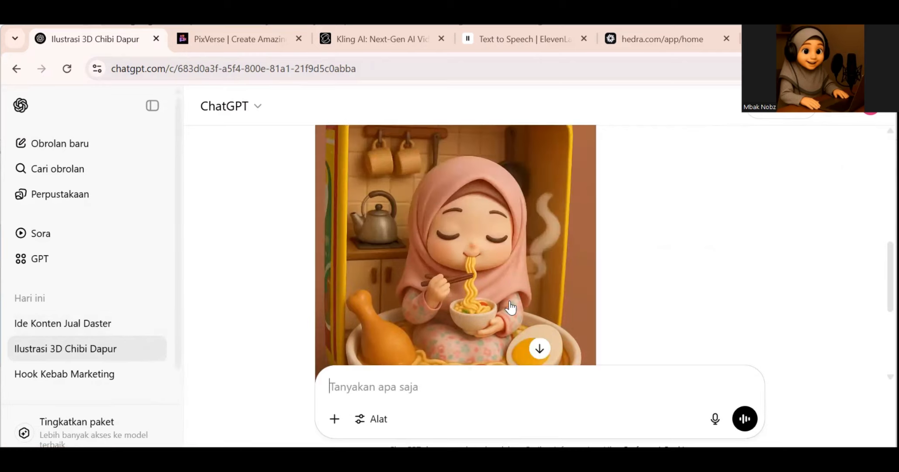
pyautogui.scroll(-3, 437, 324)
pyautogui.scroll(5, 465, 306)
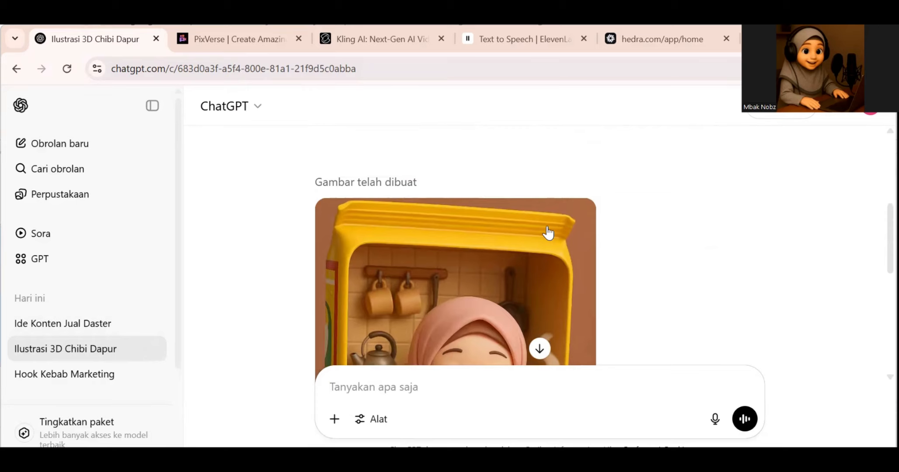
pyautogui.click(548, 233)
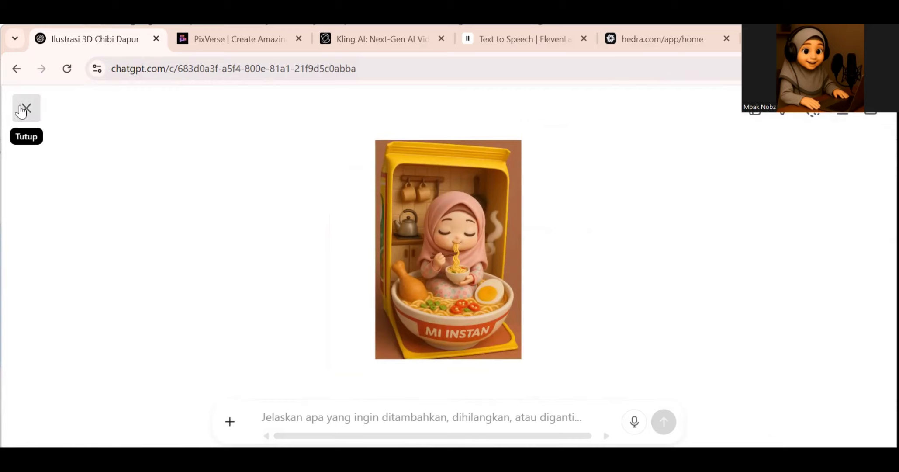
pyautogui.click(351, 192)
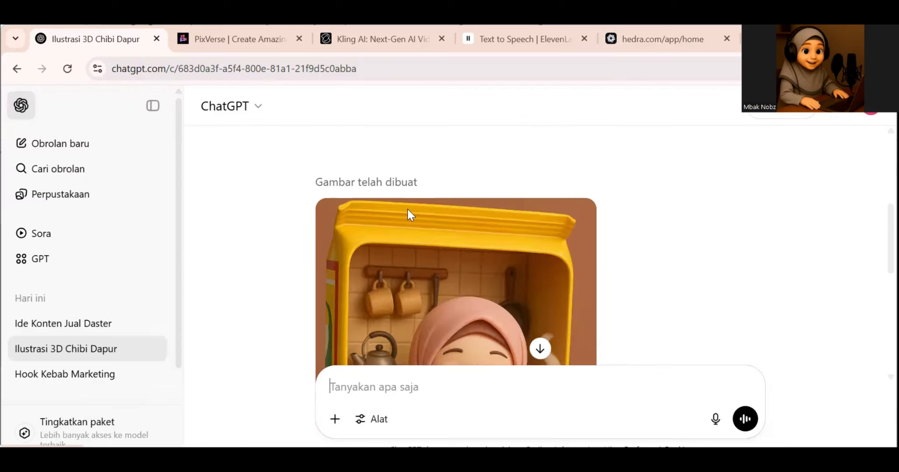
pyautogui.scroll(-4, 411, 284)
pyautogui.scroll(-2, 401, 249)
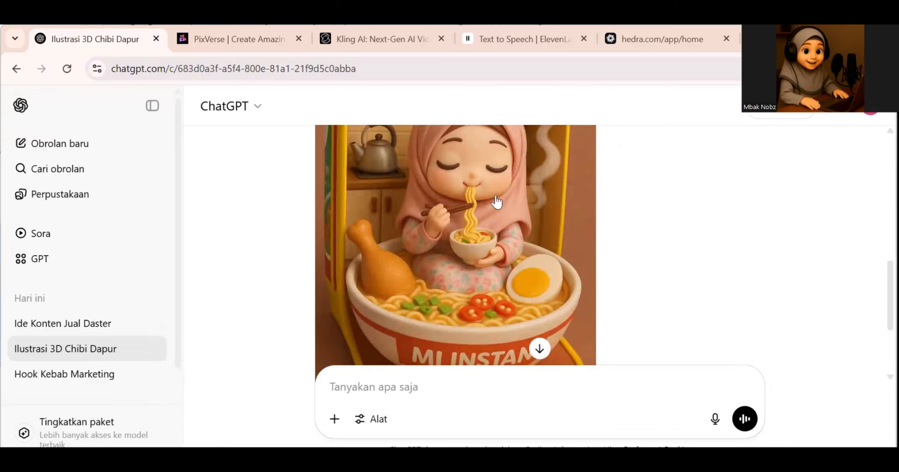
pyautogui.scroll(-2, 411, 221)
pyautogui.scroll(-3, 411, 221)
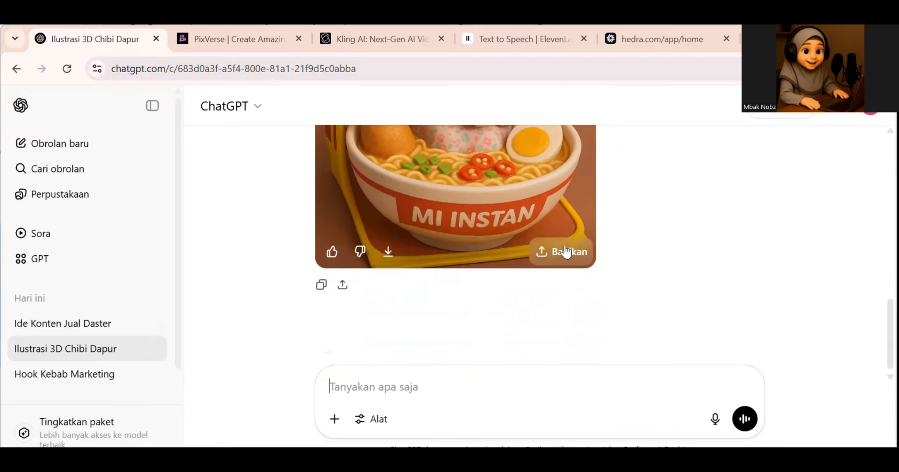
pyautogui.scroll(10, 398, 252)
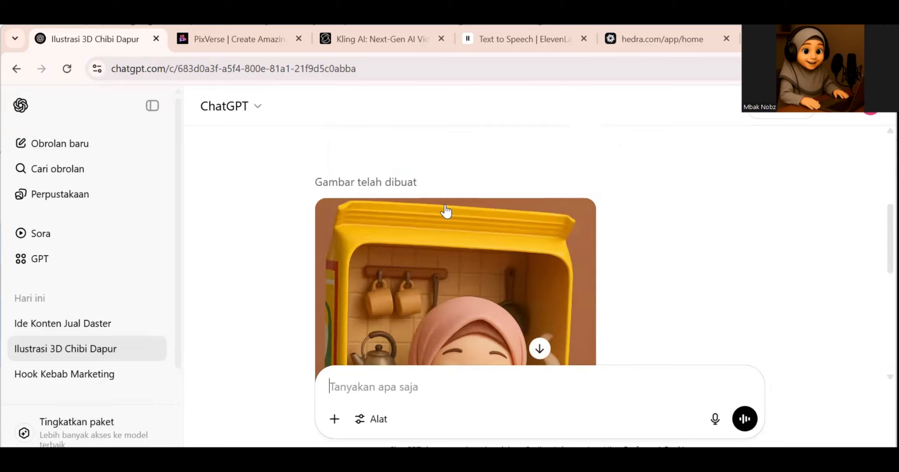
# - Open the sent illustration prompt for editing, review its text against the image, and cancel the edit
pyautogui.scroll(3, 445, 212)
pyautogui.scroll(-1, 454, 287)
pyautogui.scroll(1, 453, 285)
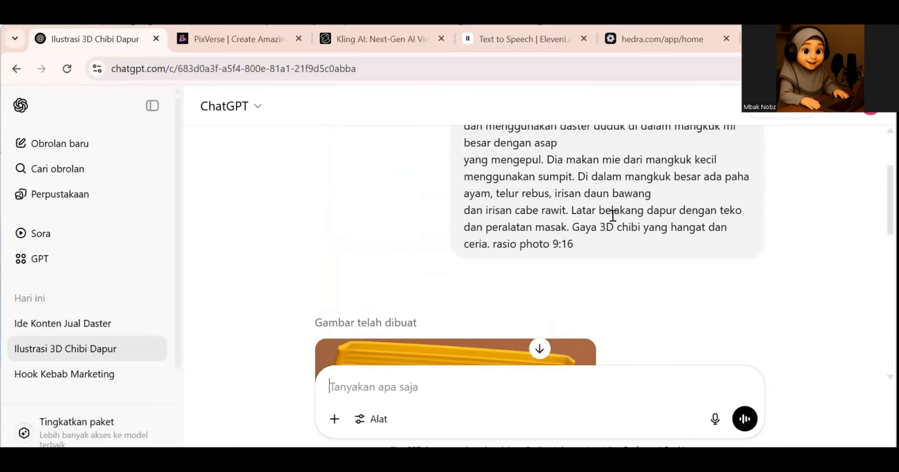
pyautogui.click(702, 272)
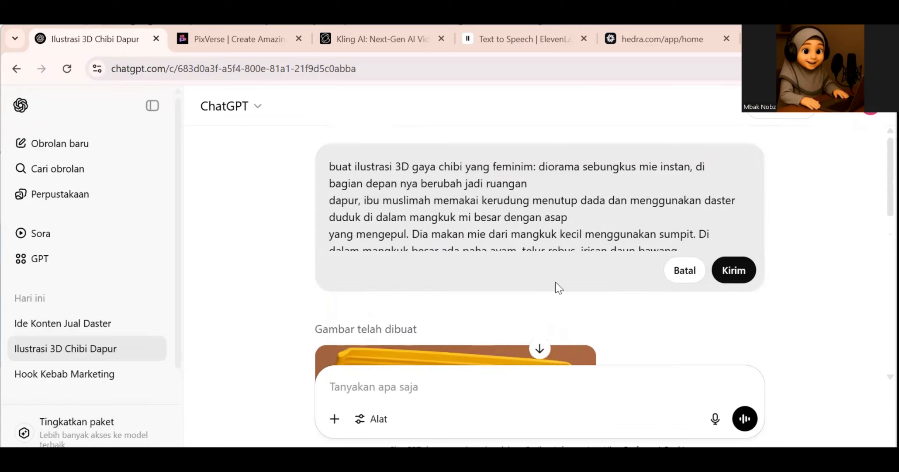
pyautogui.scroll(-5, 550, 244)
pyautogui.scroll(2, 537, 184)
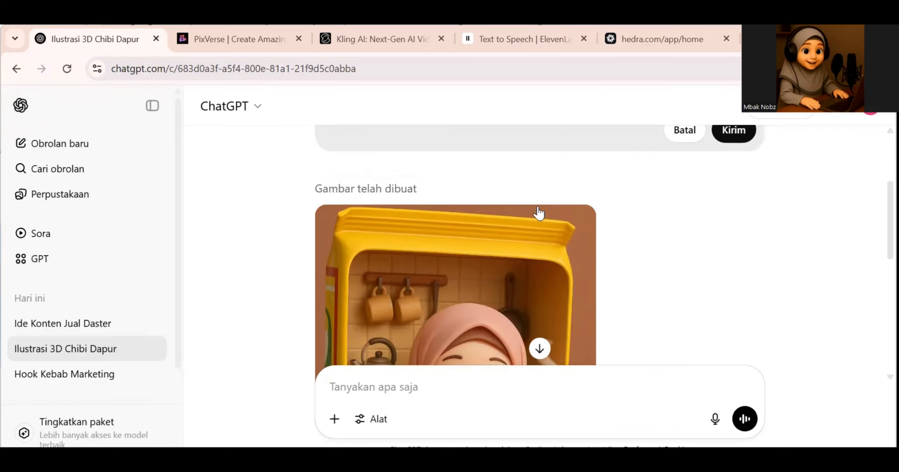
pyautogui.scroll(3, 510, 225)
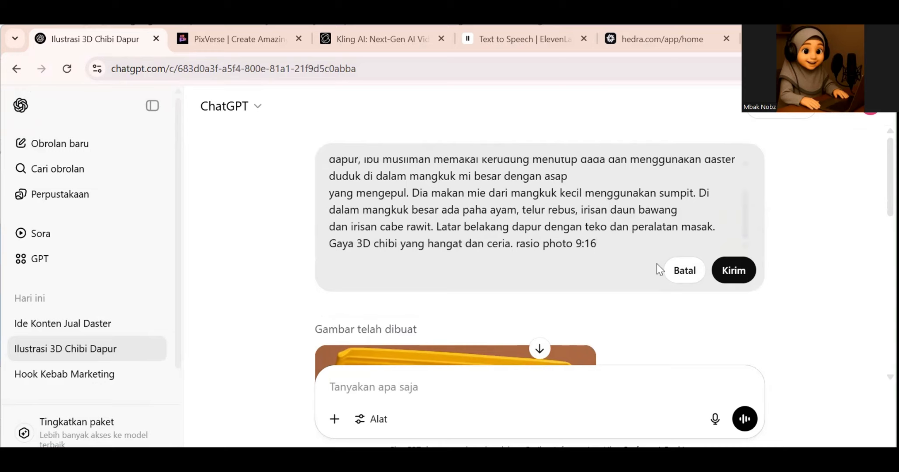
pyautogui.click(681, 270)
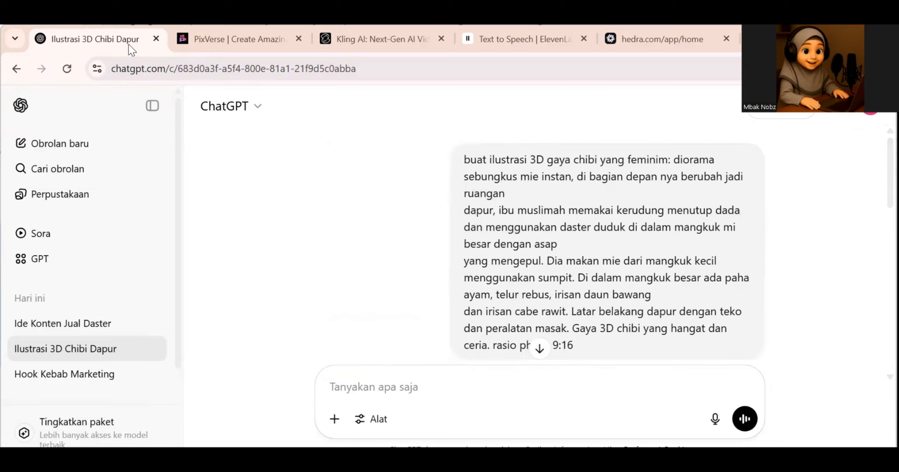
# - Switch to PixVerse and add the chibi noodle image as the source image for an Image or Text creation
pyautogui.click(197, 40)
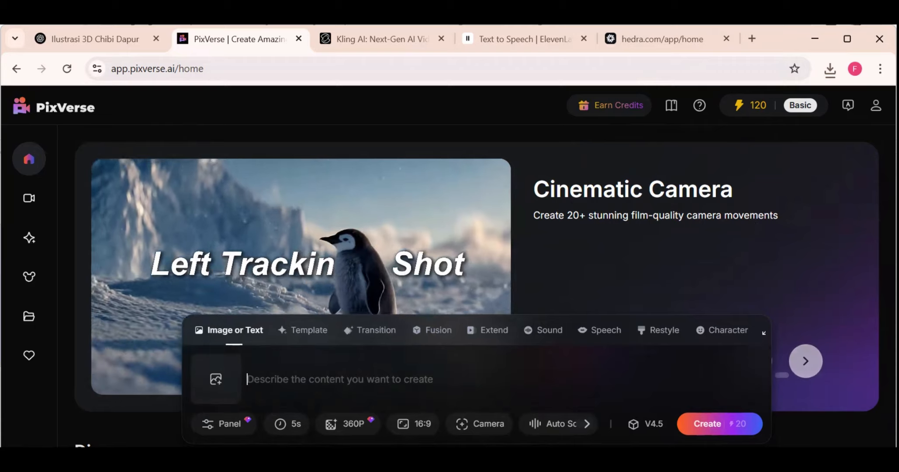
pyautogui.click(278, 387)
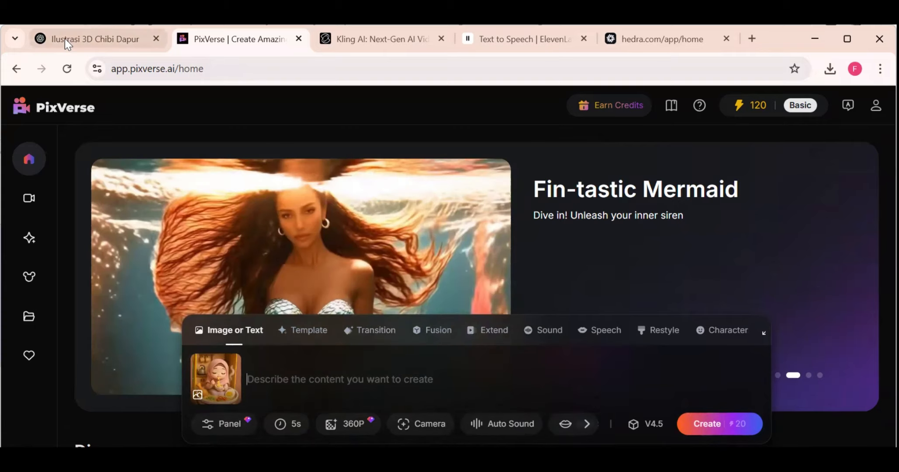
# - Switch to the ChatGPT chat and send the request "tolong buatkan saya prompt animasi dari gambar diatas akan di generate di pixverse"
pyautogui.click(64, 39)
pyautogui.scroll(-5, 383, 352)
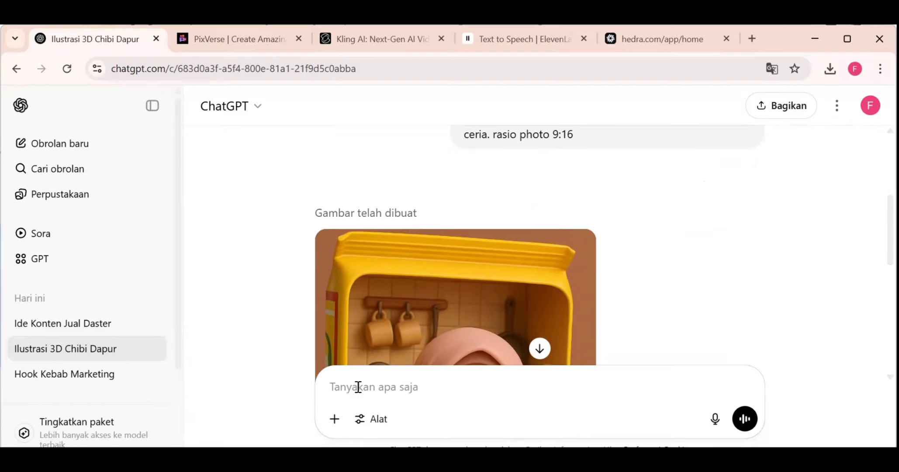
pyautogui.write('to')
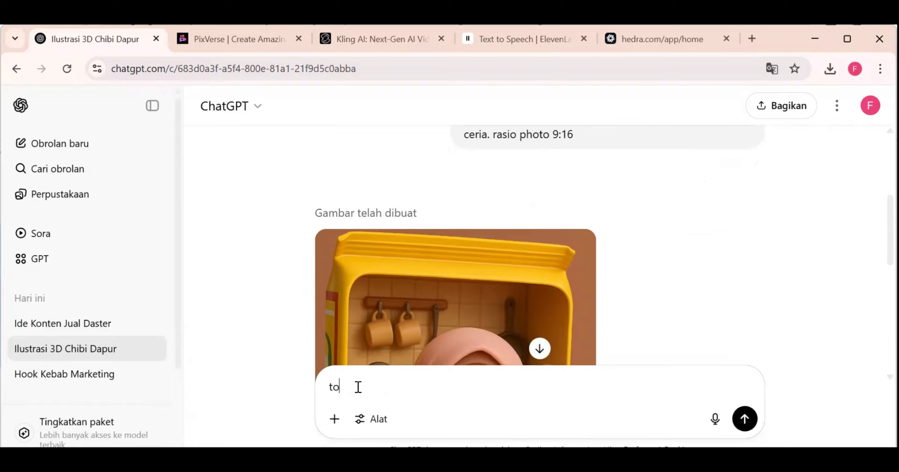
pyautogui.write('long buatkan saya prompt')
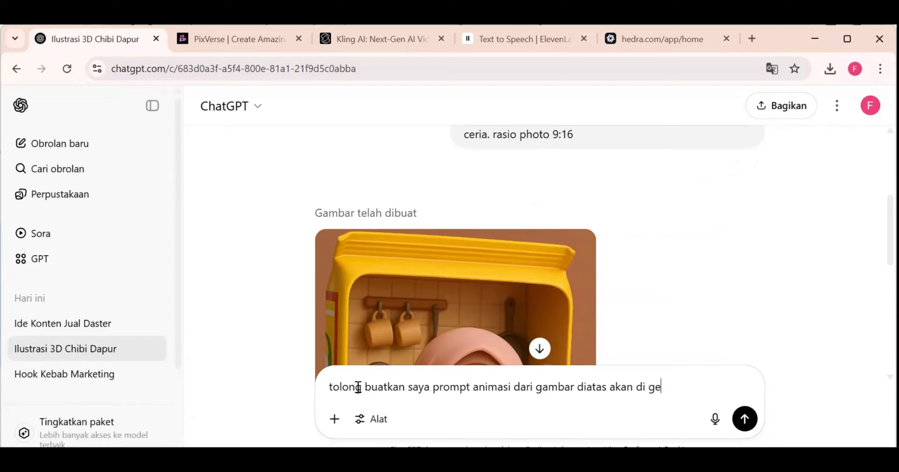
pyautogui.write('e d')
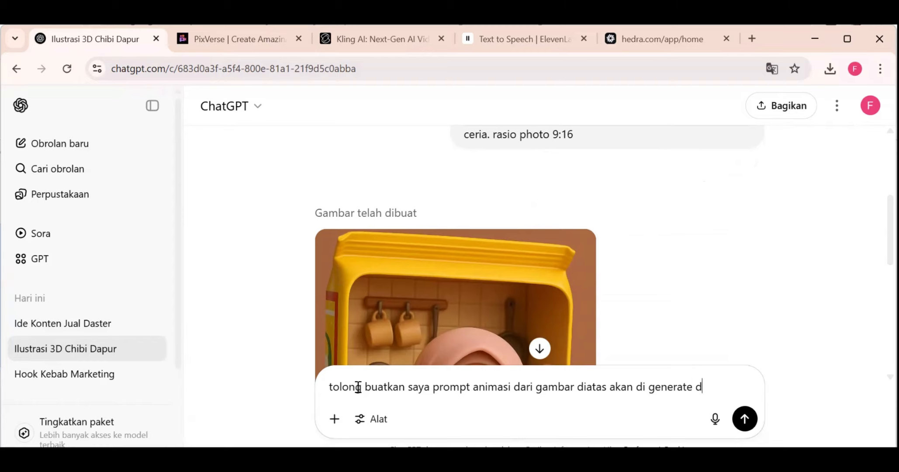
pyautogui.write('i pixverse')
pyautogui.press('Return')
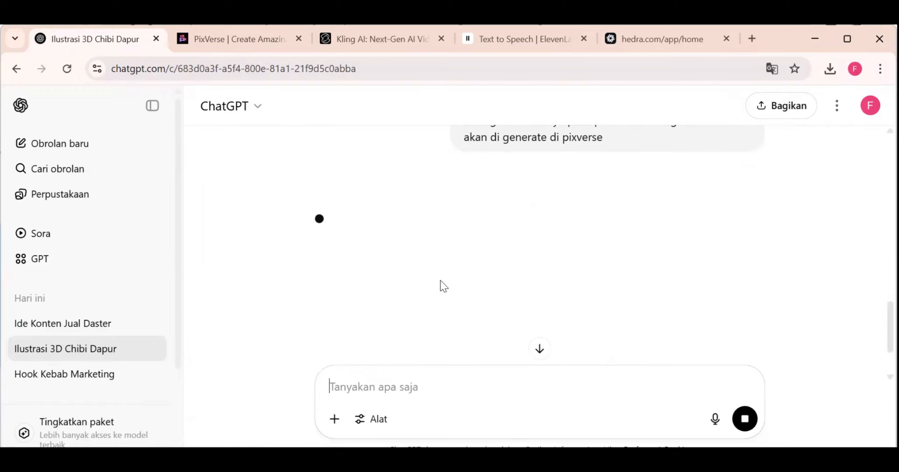
# - Copy the generated 3D chibi animation prompt from ChatGPT and paste it as the content description in PixVerse
pyautogui.scroll(-2, 463, 257)
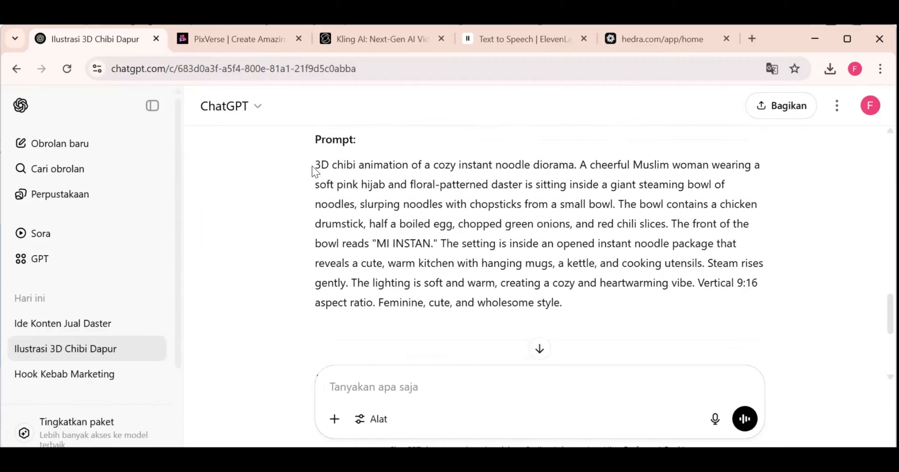
pyautogui.moveTo(312, 166); pyautogui.dragTo(564, 328)
pyautogui.rightClick(462, 240)
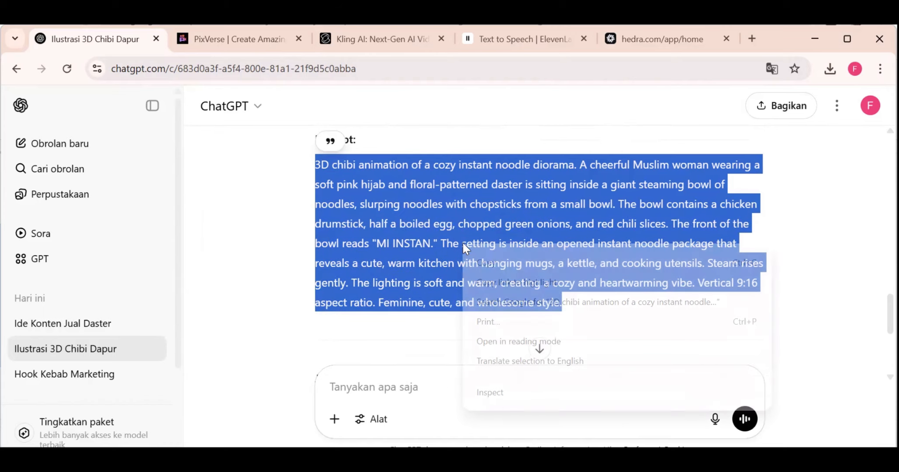
pyautogui.click(493, 264)
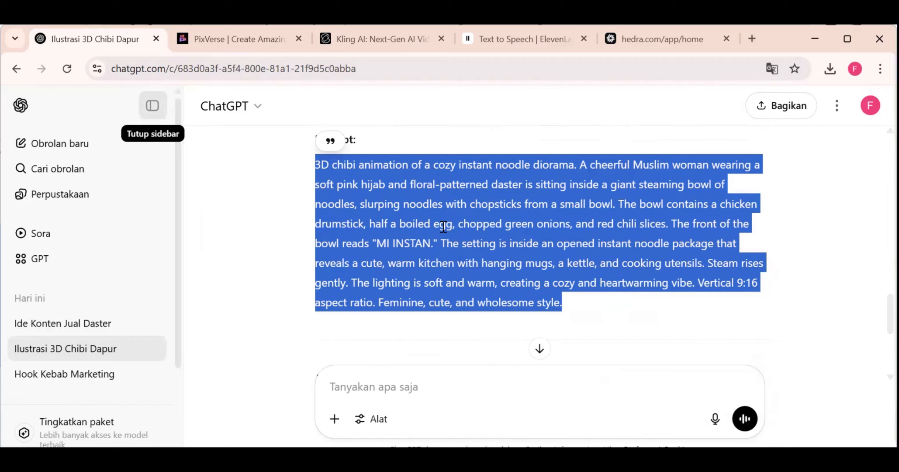
pyautogui.click(236, 39)
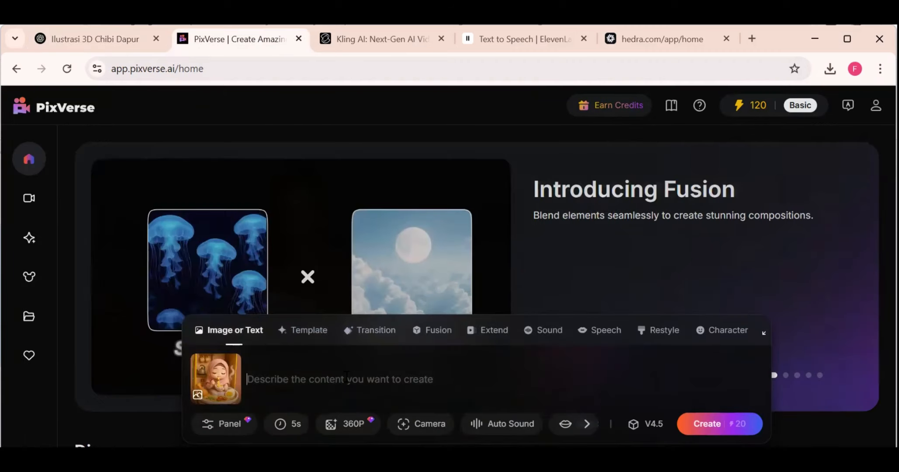
pyautogui.hotkey('ctrl', 'v')
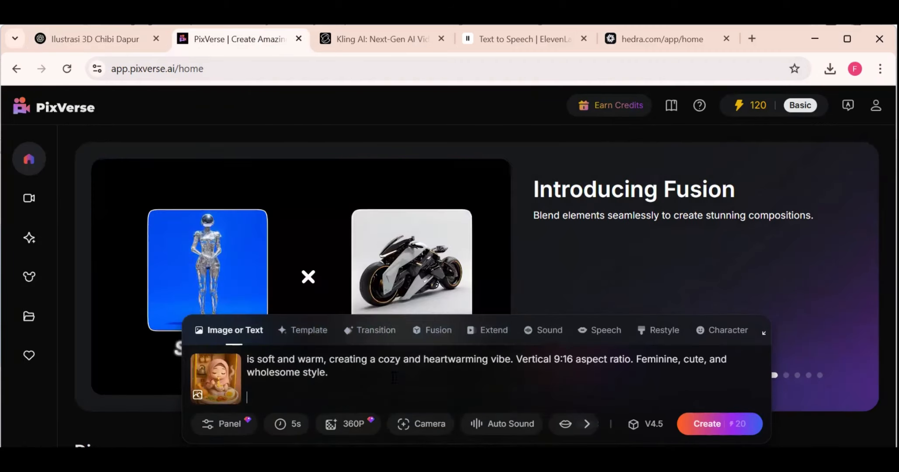
# - Create the PixVerse video at 5s and 360P with model V4.5, and open the result to download it
pyautogui.moveTo(286, 422)
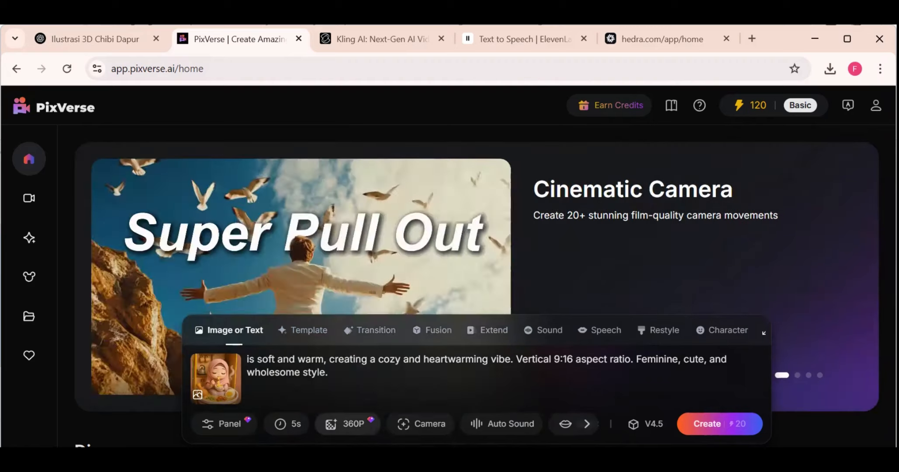
pyautogui.moveTo(348, 424)
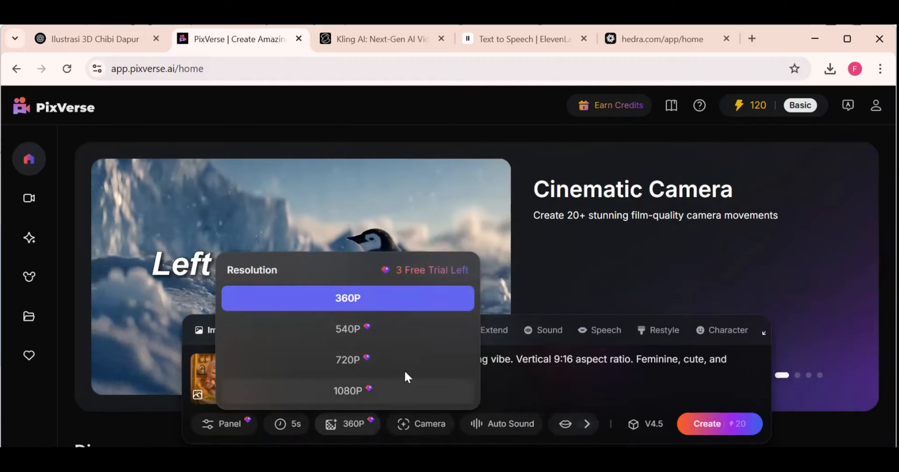
pyautogui.click(522, 383)
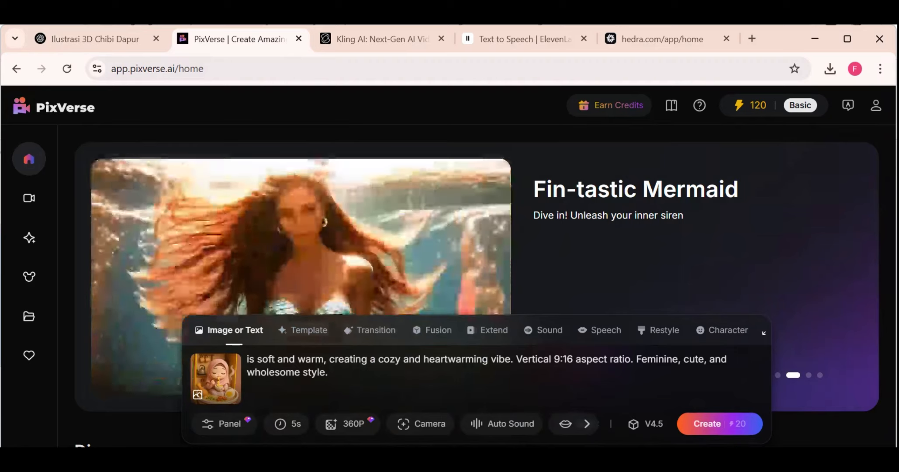
pyautogui.click(707, 424)
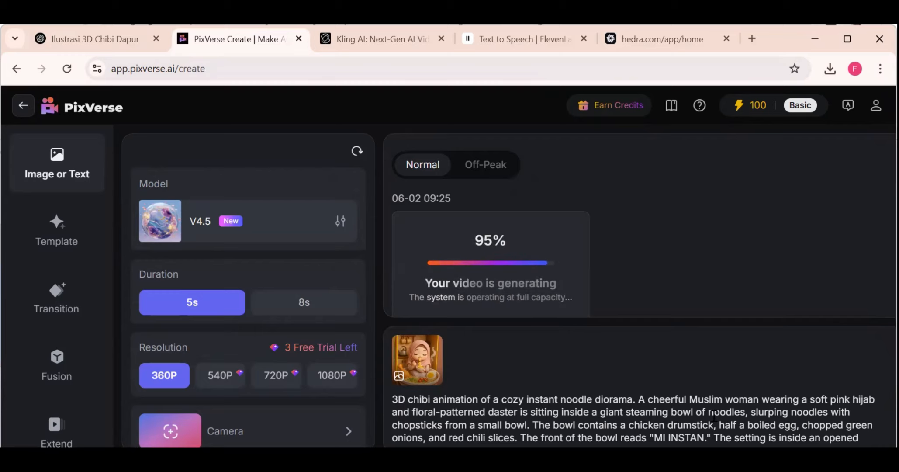
pyautogui.click(464, 269)
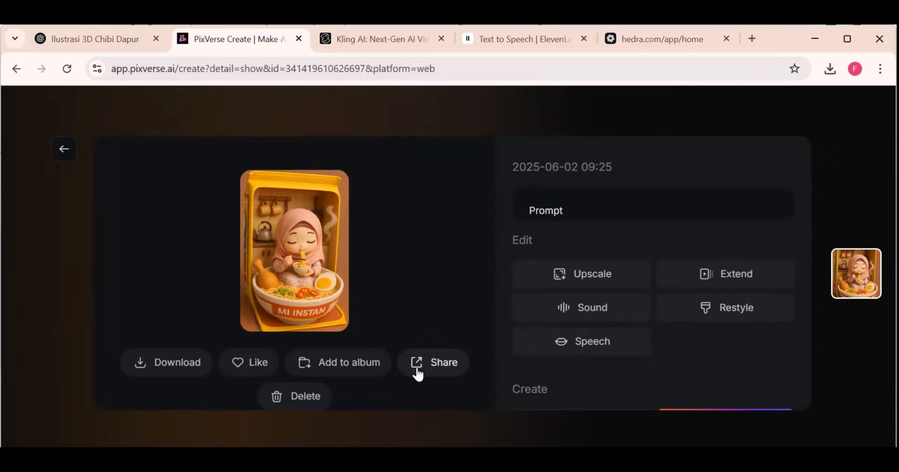
pyautogui.click(159, 369)
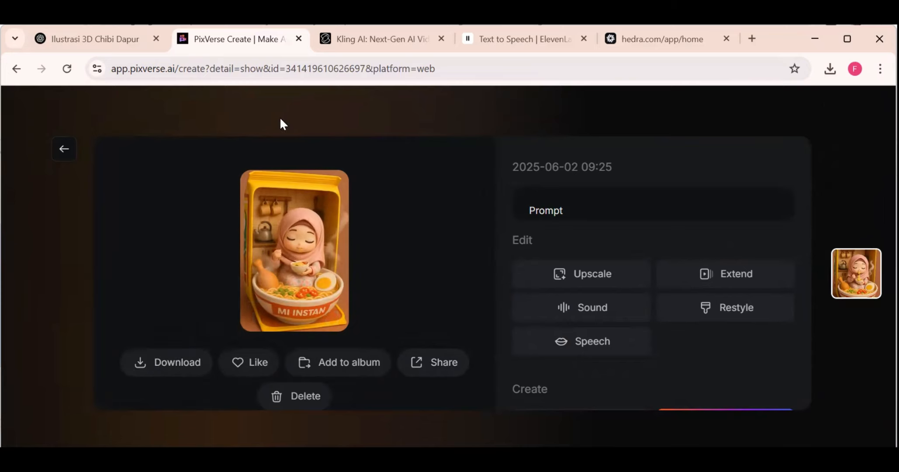
# - Switch to Kling AI, look over its home page, and open video generation in Image to Video mode
pyautogui.click(345, 42)
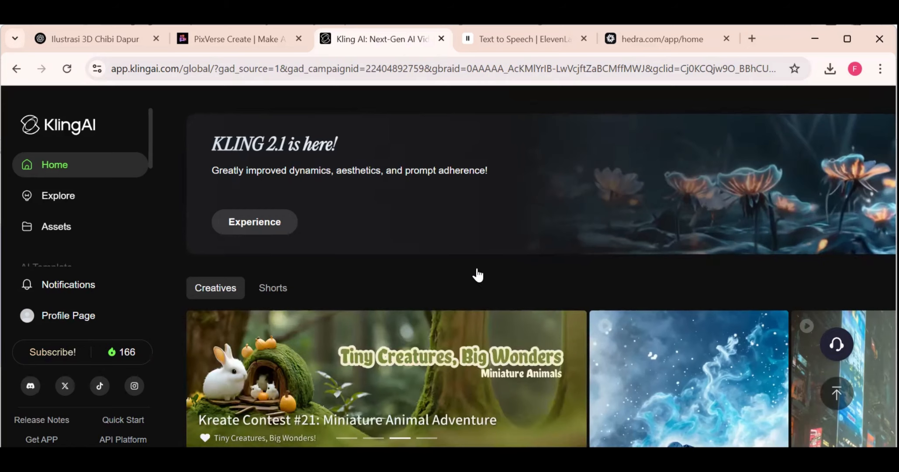
pyautogui.scroll(-3, 541, 266)
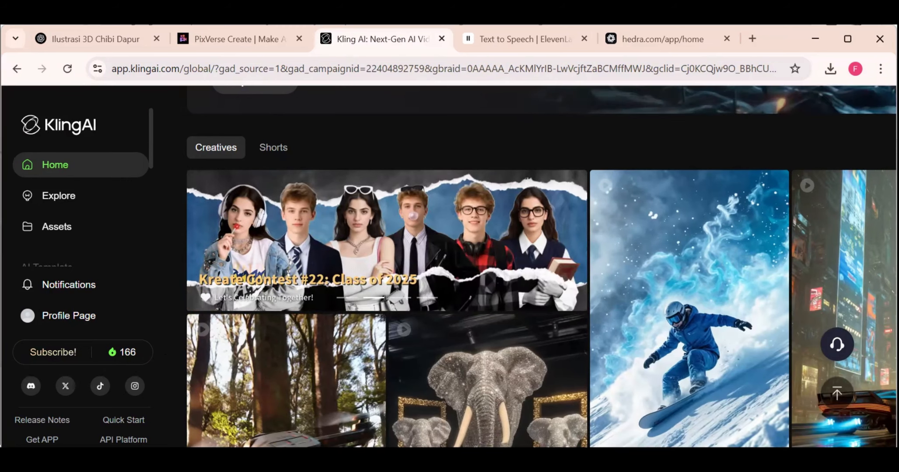
pyautogui.scroll(-3, 149, 146)
pyautogui.scroll(-5, 144, 215)
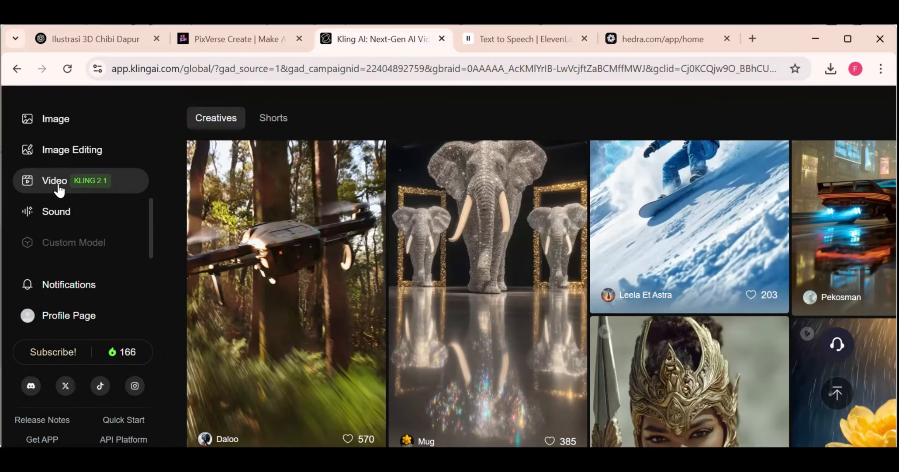
pyautogui.click(147, 166)
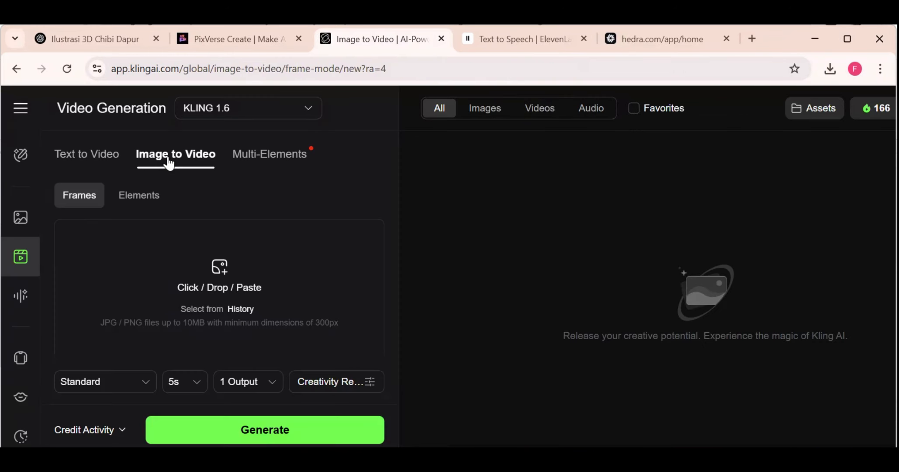
# - Choose the KLING 1.6 video model and add the chibi noodle image as the start frame
pyautogui.click(190, 115)
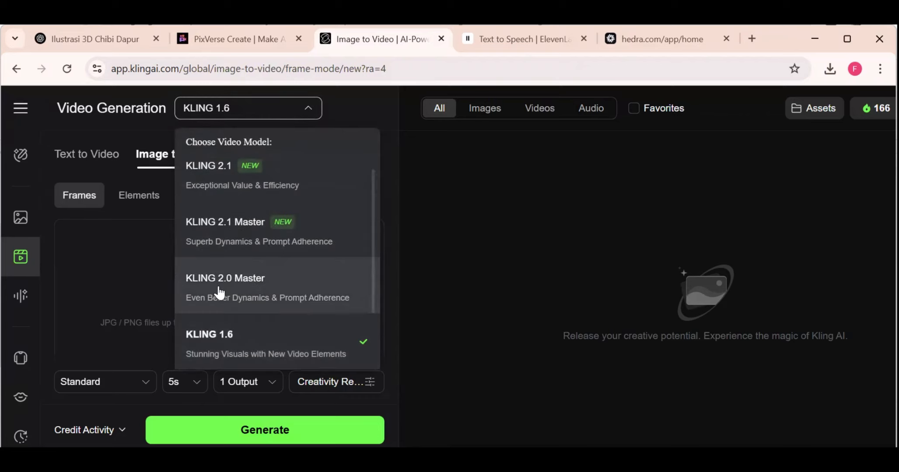
pyautogui.click(211, 336)
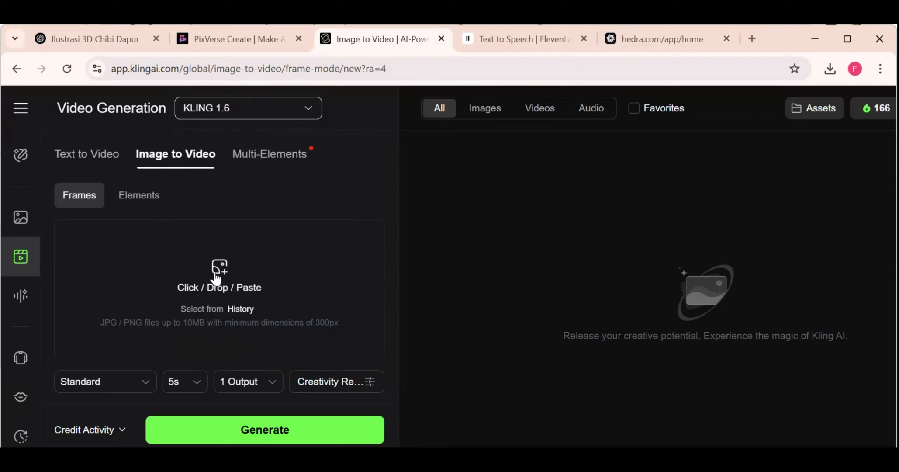
pyautogui.click(183, 152)
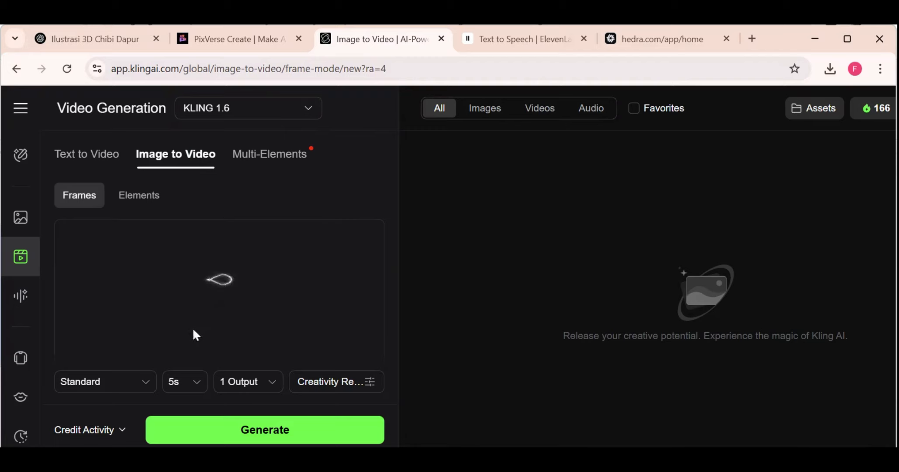
pyautogui.scroll(-3, 249, 306)
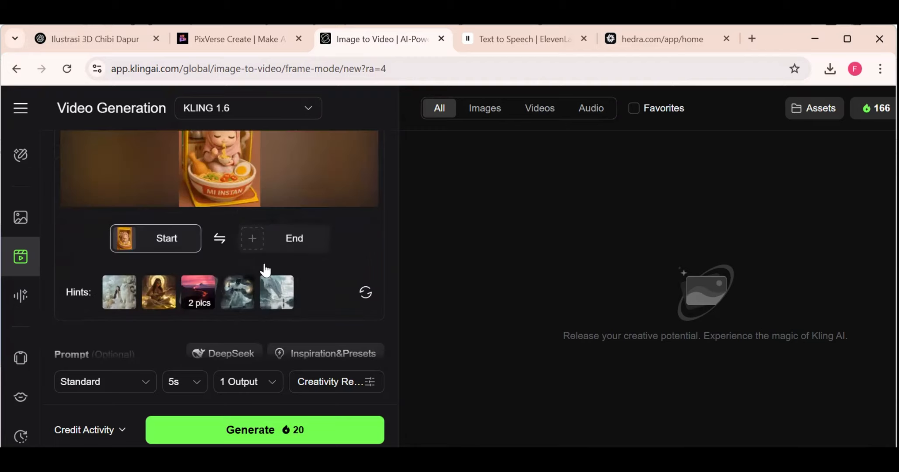
# - Switch back to the ChatGPT chat and copy the earlier PixVerse animation prompt request into the message box
pyautogui.click(83, 39)
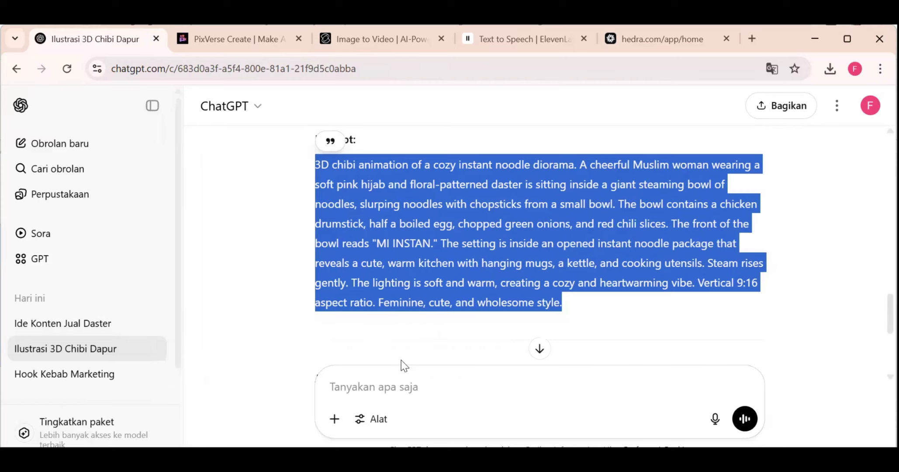
pyautogui.scroll(3, 415, 359)
pyautogui.scroll(-2, 424, 349)
pyautogui.scroll(2, 424, 350)
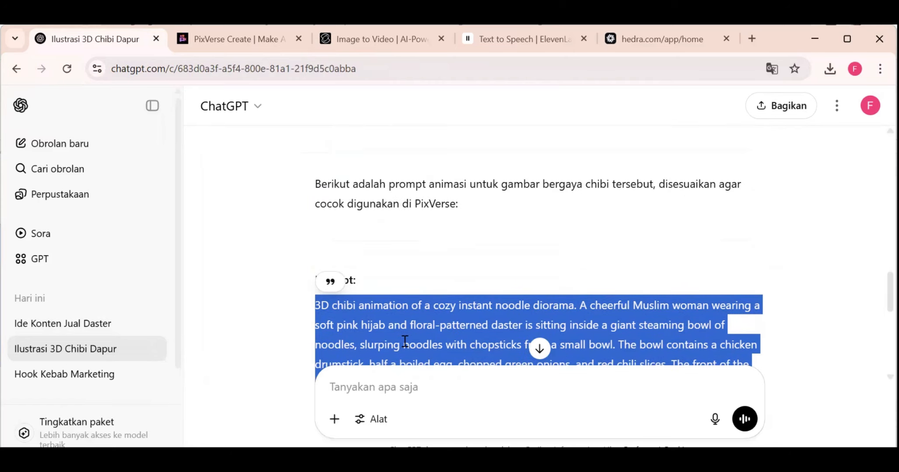
pyautogui.moveTo(409, 203); pyautogui.dragTo(435, 204)
pyautogui.click(416, 287)
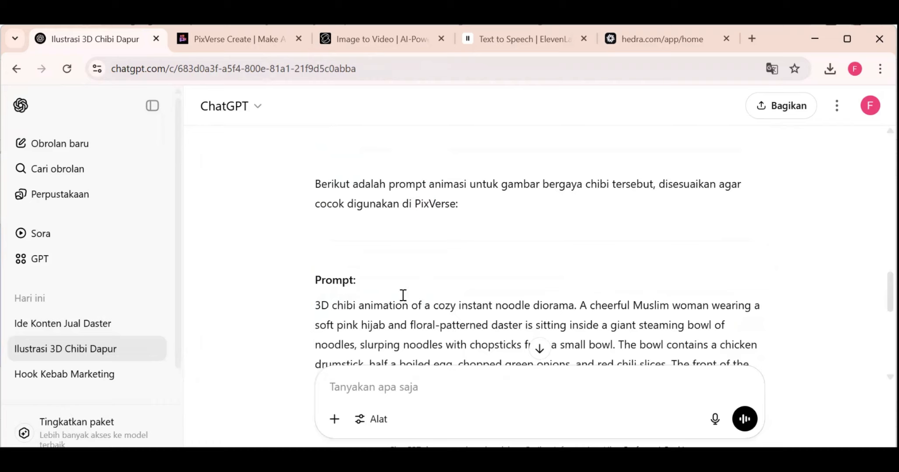
pyautogui.scroll(-7, 403, 297)
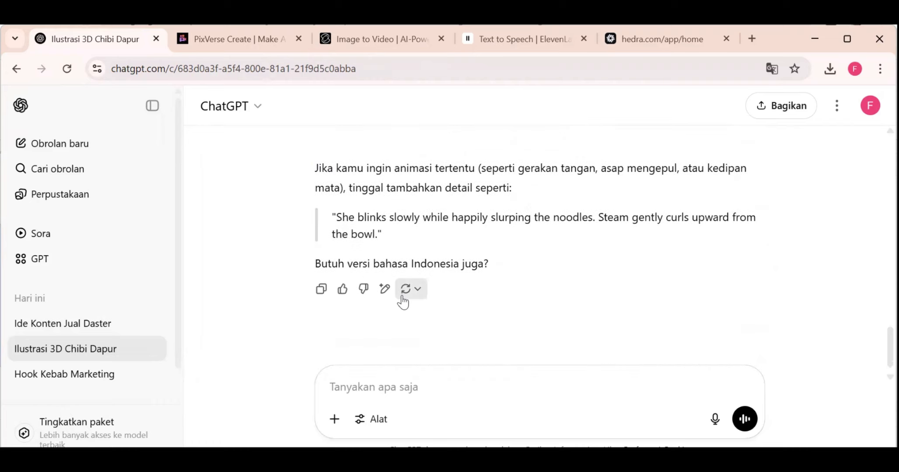
pyautogui.scroll(12, 402, 301)
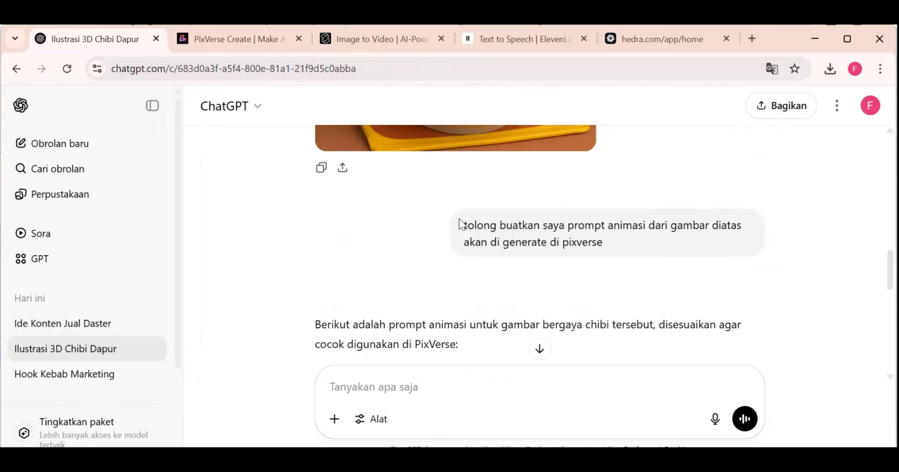
pyautogui.moveTo(464, 227); pyautogui.dragTo(602, 247)
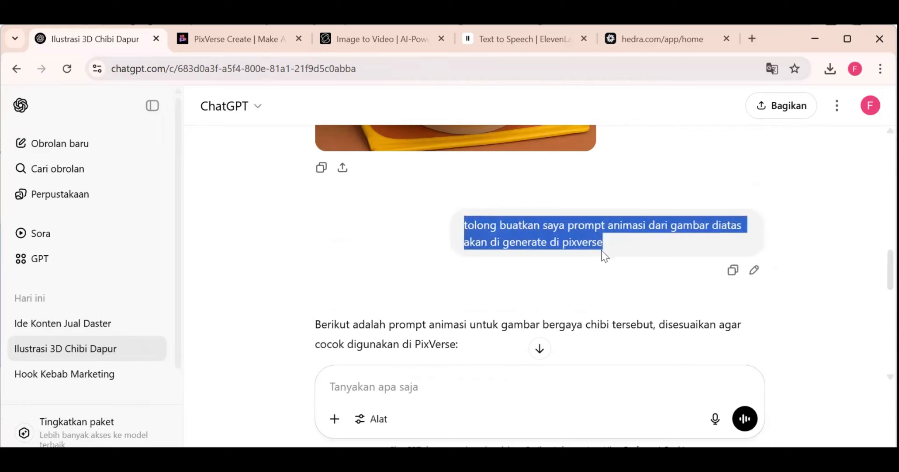
pyautogui.hotkey('ctrl', 'c')
pyautogui.click(414, 384)
pyautogui.hotkey('ctrl', 'v')
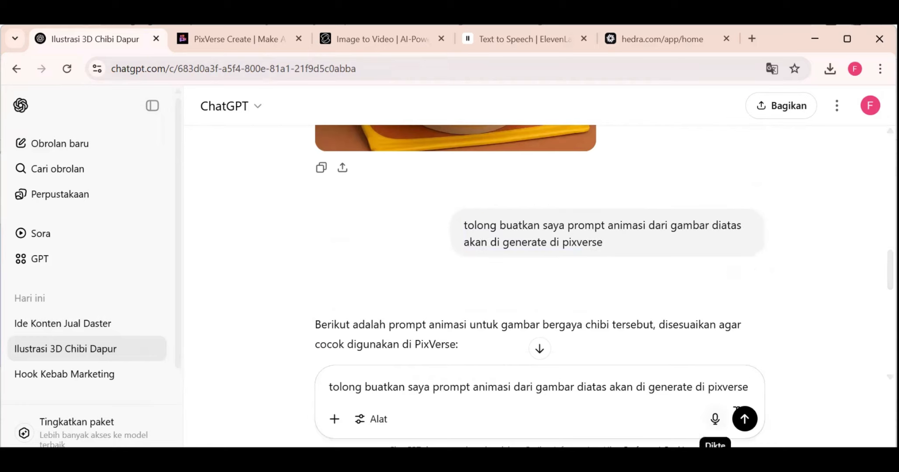
# - Replace "pixverse" in the request with "kling.ai", send it, and follow the generated Kling.ai prompt
pyautogui.press('BackSpace')
pyautogui.press('BackSpace')
pyautogui.press('BackSpace')
pyautogui.press('BackSpace')
pyautogui.press('BackSpace')
pyautogui.press('BackSpace')
pyautogui.press('BackSpace')
pyautogui.press('BackSpace')
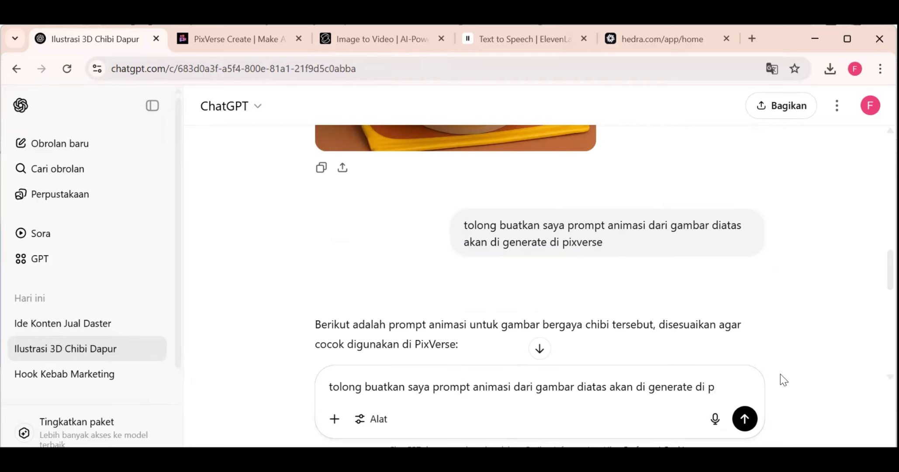
pyautogui.write('kling.ai')
pyautogui.press('Return')
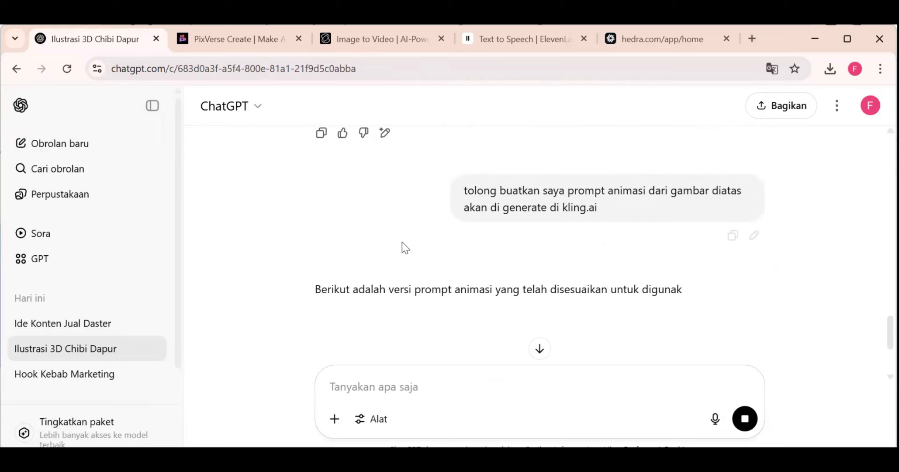
pyautogui.scroll(-2, 416, 286)
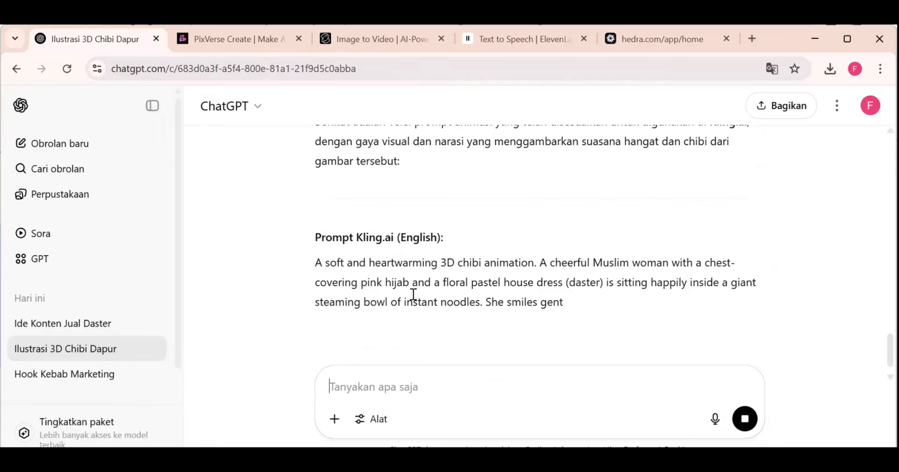
pyautogui.scroll(-2, 411, 301)
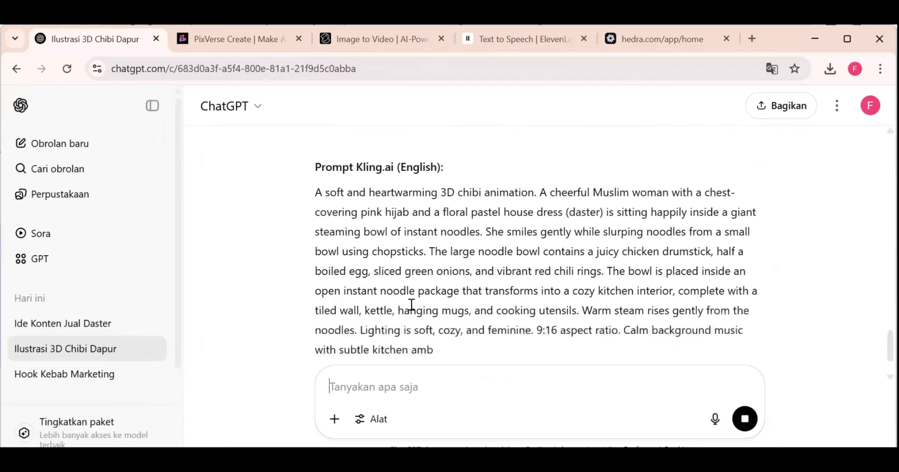
# - Copy the English Kling.ai prompt from the reply and look over the Indonesian version below it
pyautogui.moveTo(348, 212); pyautogui.dragTo(526, 349)
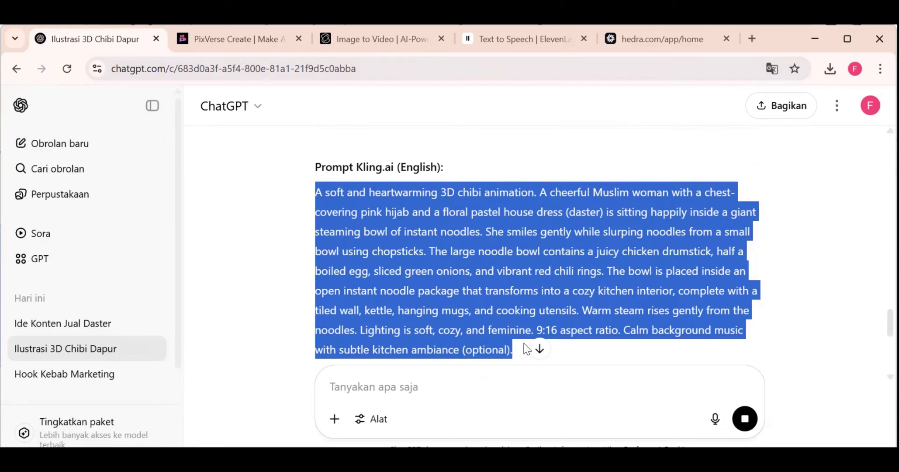
pyautogui.rightClick(444, 273)
pyautogui.click(462, 290)
pyautogui.scroll(-3, 461, 289)
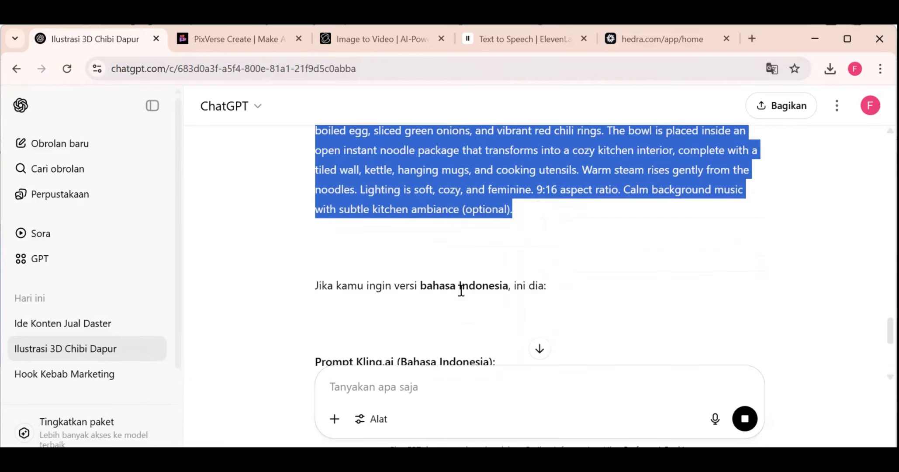
pyautogui.scroll(-3, 461, 289)
pyautogui.scroll(-2, 468, 293)
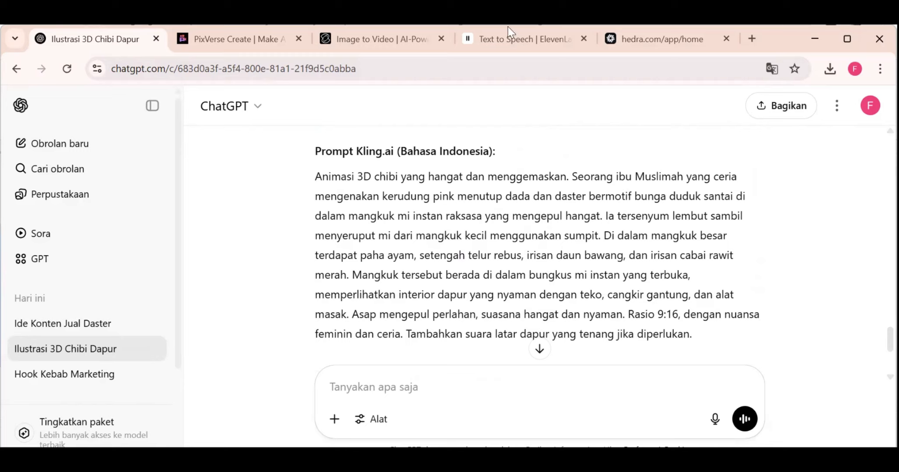
# - Switch to Kling AI, paste the copied English prompt as the video prompt, and review it with the remaining generation settings
pyautogui.click(351, 39)
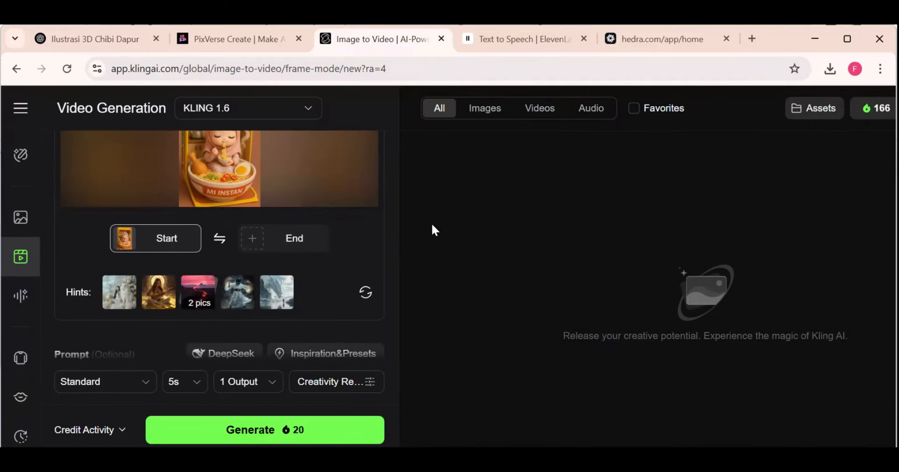
pyautogui.scroll(-5, 187, 322)
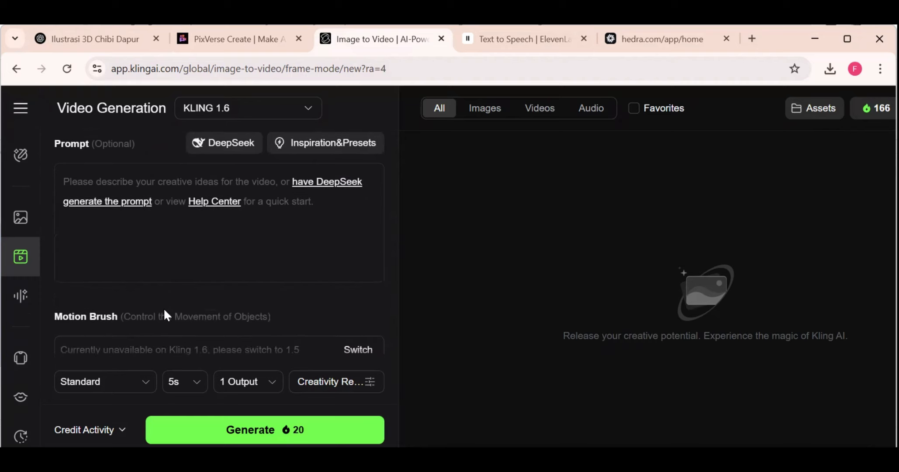
pyautogui.click(97, 182)
pyautogui.hotkey('ctrl', 'v')
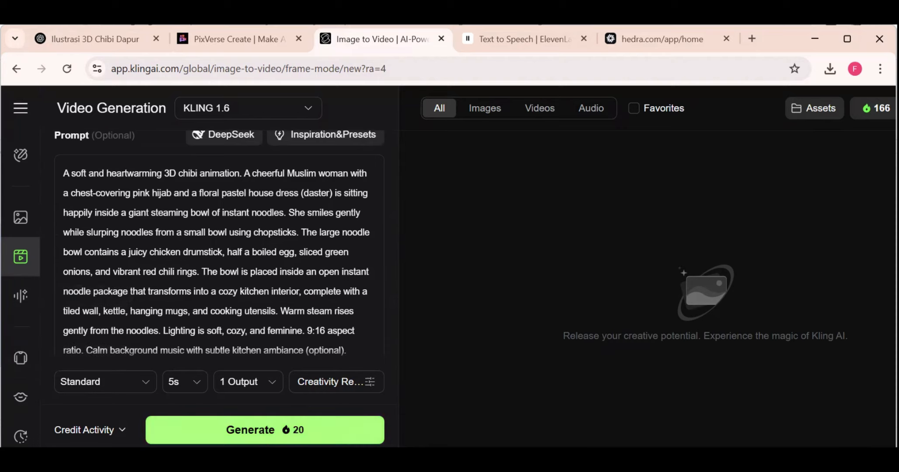
pyautogui.hotkey('ctrl', '-')
pyautogui.hotkey('ctrl', '-')
pyautogui.hotkey('ctrl', '-')
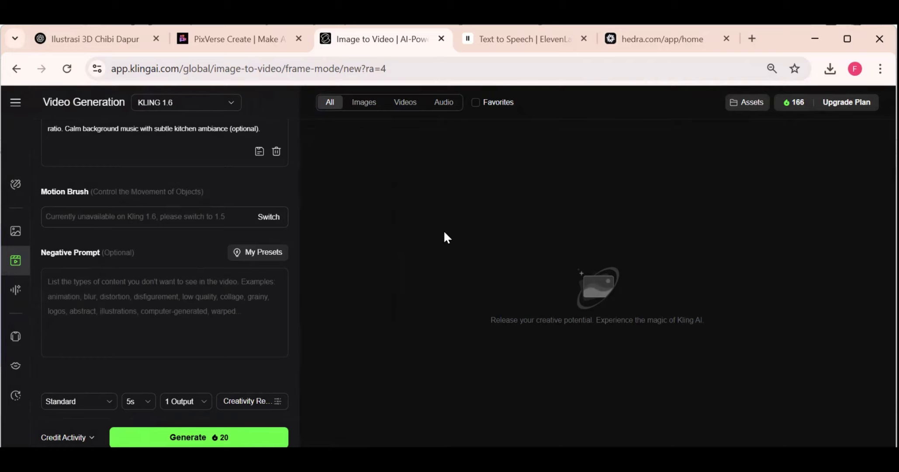
pyautogui.scroll(5, 243, 232)
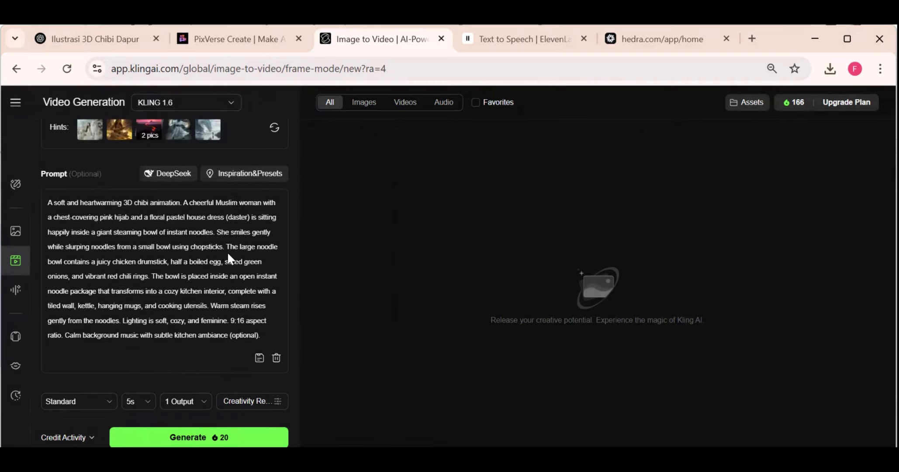
pyautogui.scroll(-5, 227, 257)
pyautogui.scroll(3, 117, 129)
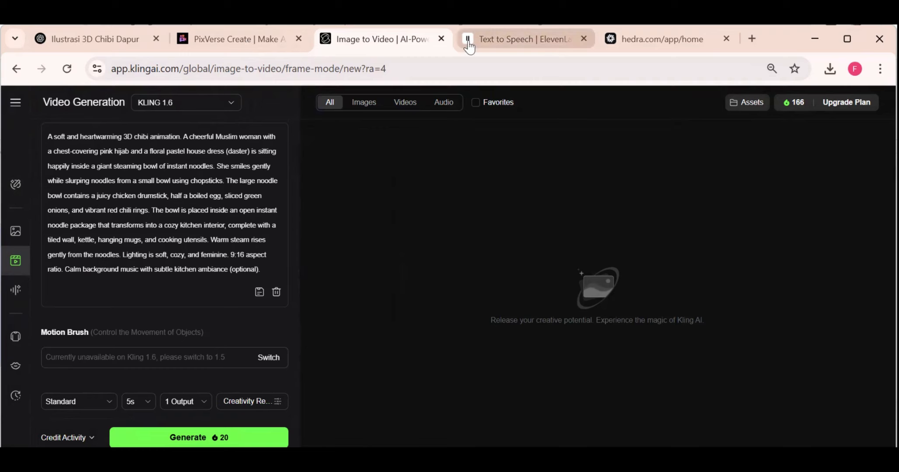
# - Switch to ElevenLabs Text to Speech and enter the script "Assalamu'alikum teman teman ngulik, semoga sehat selalu ya"
pyautogui.click(520, 39)
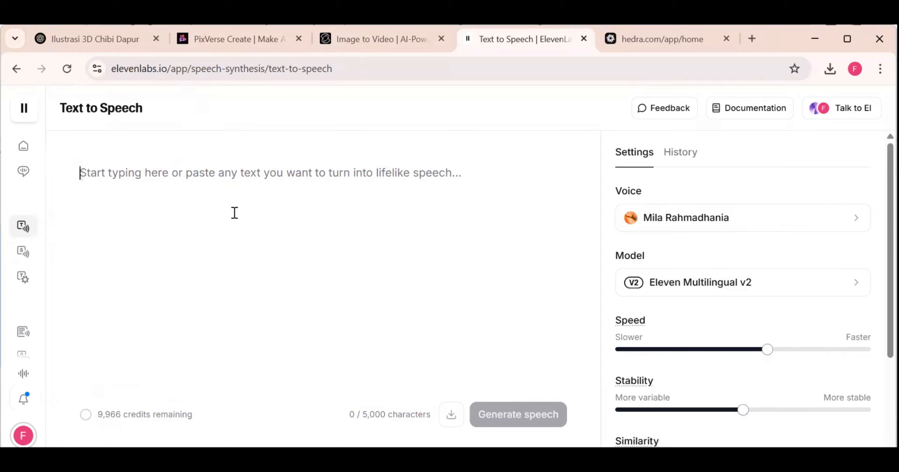
pyautogui.write('Assala')
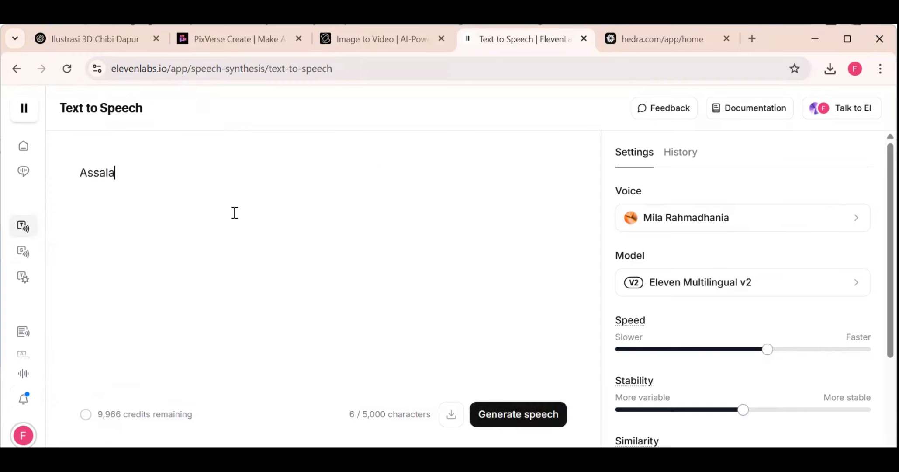
pyautogui.write("mu'alikum ")
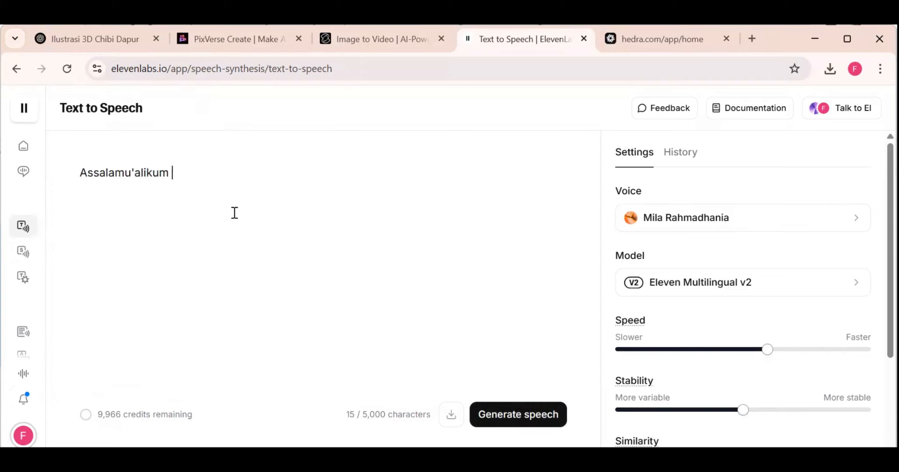
pyautogui.write('teman teman ')
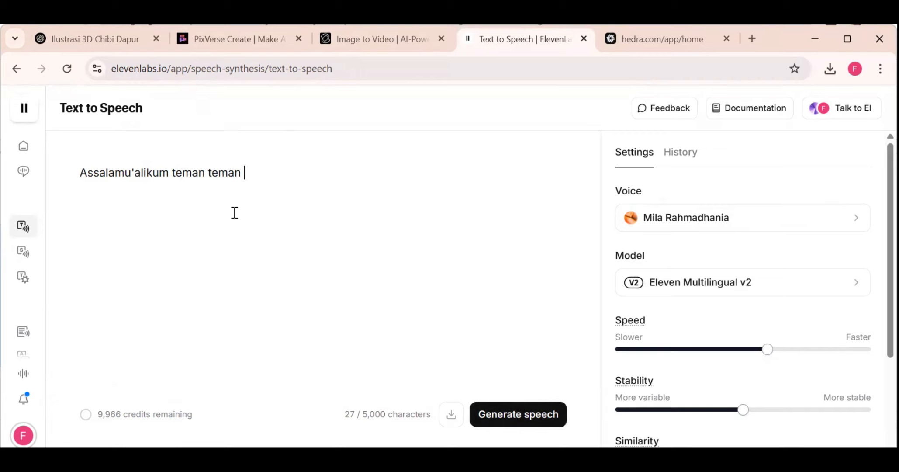
pyautogui.write('ngulik')
pyautogui.write('semo')
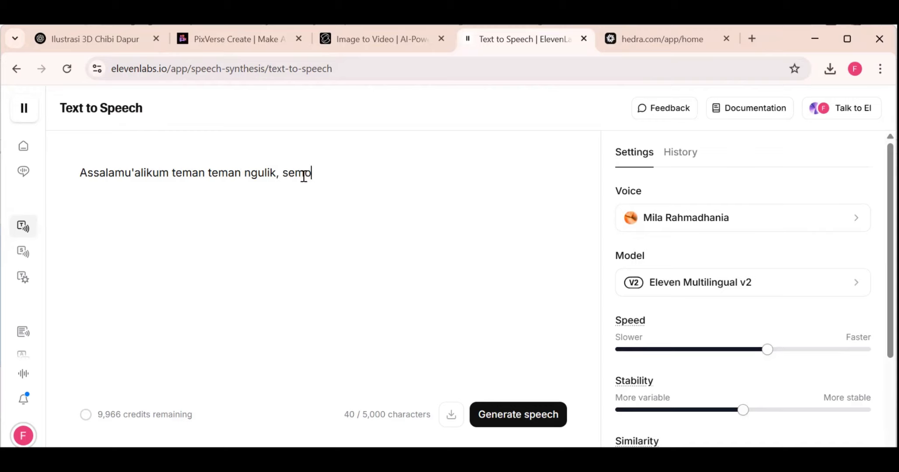
pyautogui.write('ga sehat se')
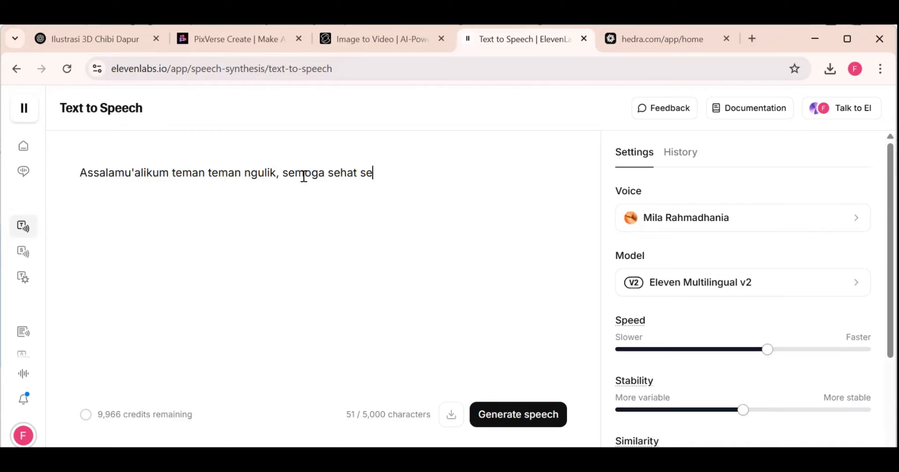
pyautogui.write('lalu ya')
# - Search the voices for "indonesian voices" and preview Anjani, Mazlan, Nilasari, Ginanjar - Storyteller and Honeypie
pyautogui.click(683, 217)
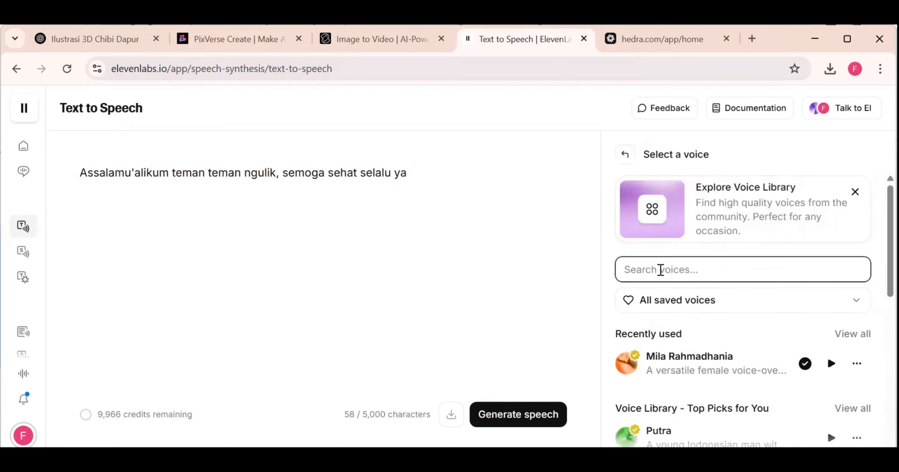
pyautogui.write('indo')
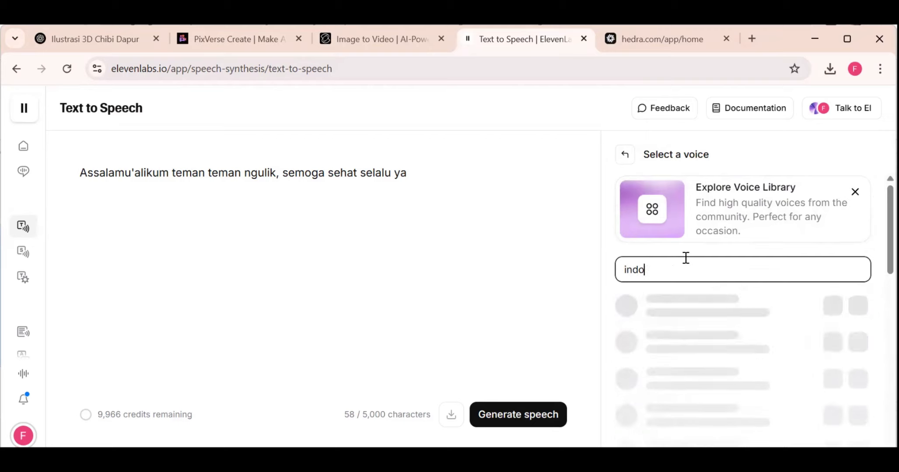
pyautogui.write('nesian ')
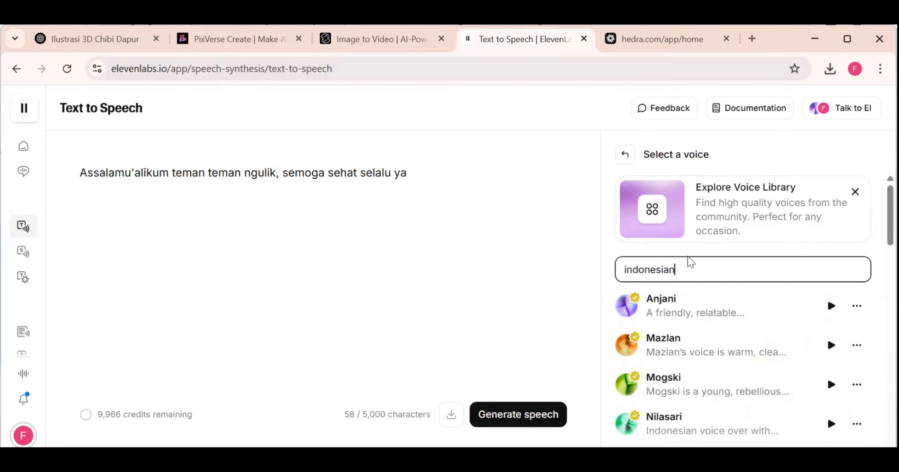
pyautogui.write('voices')
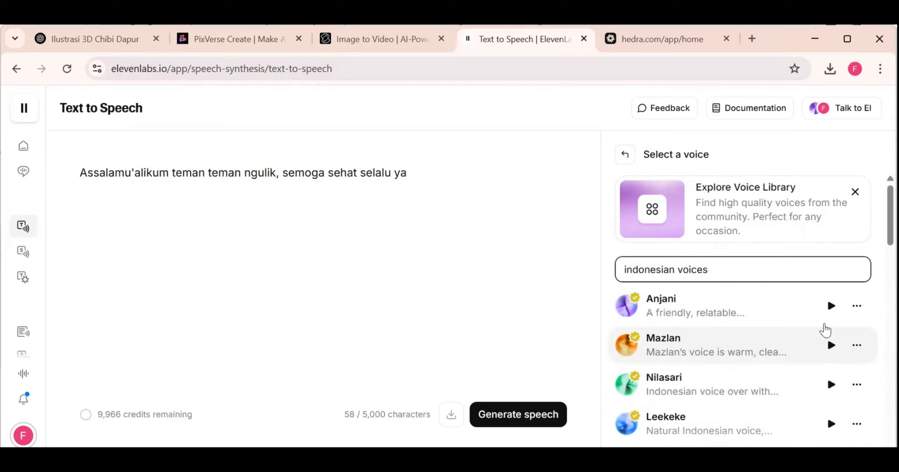
pyautogui.click(833, 311)
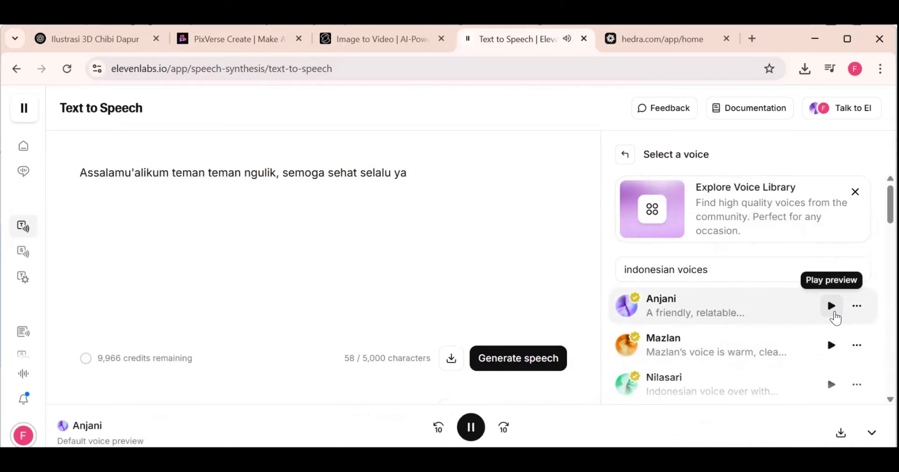
pyautogui.click(832, 339)
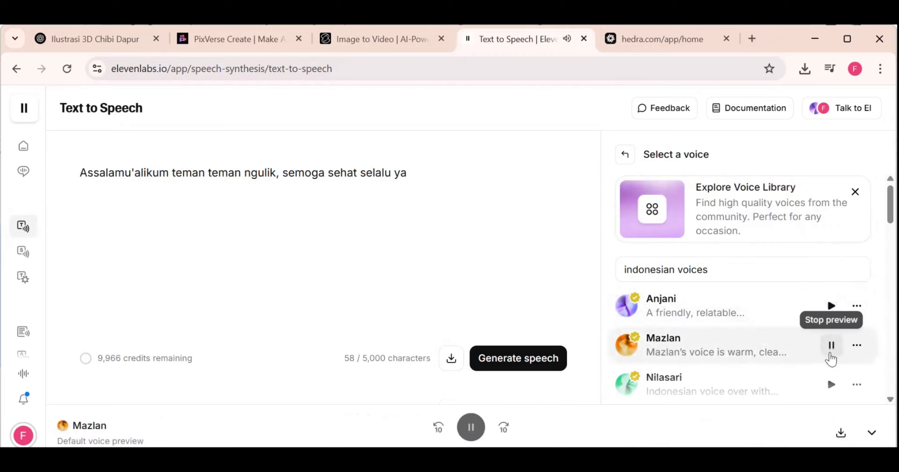
pyautogui.click(829, 384)
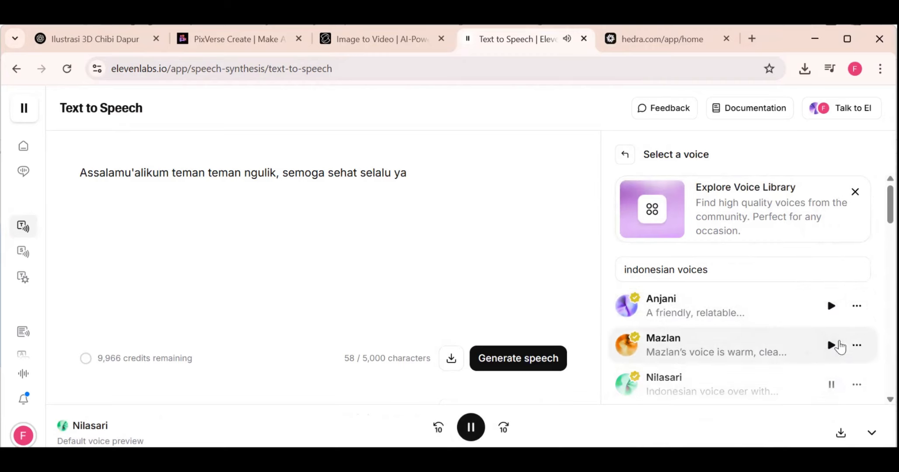
pyautogui.scroll(-3, 834, 351)
pyautogui.click(831, 323)
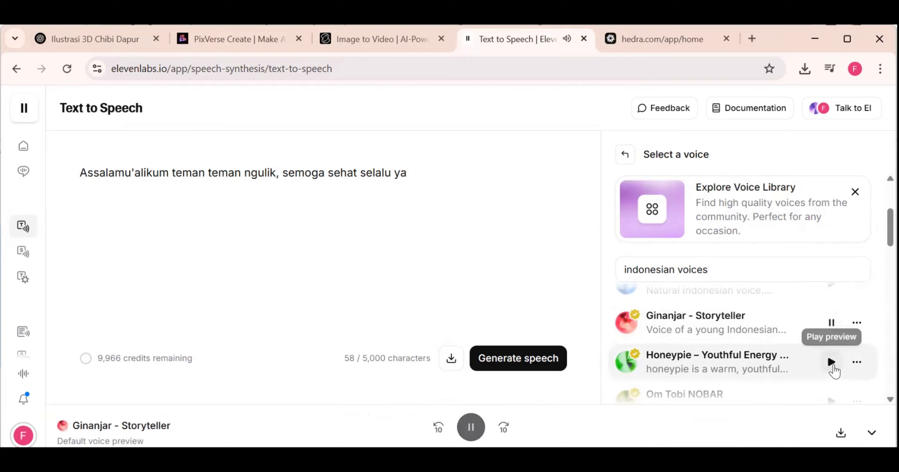
pyautogui.click(831, 363)
# - Search the voices for "mila", look through the matches, and select the already saved Indonesian Mila voice
pyautogui.scroll(3, 717, 295)
pyautogui.click(707, 268)
pyautogui.moveTo(706, 267); pyautogui.dragTo(623, 273)
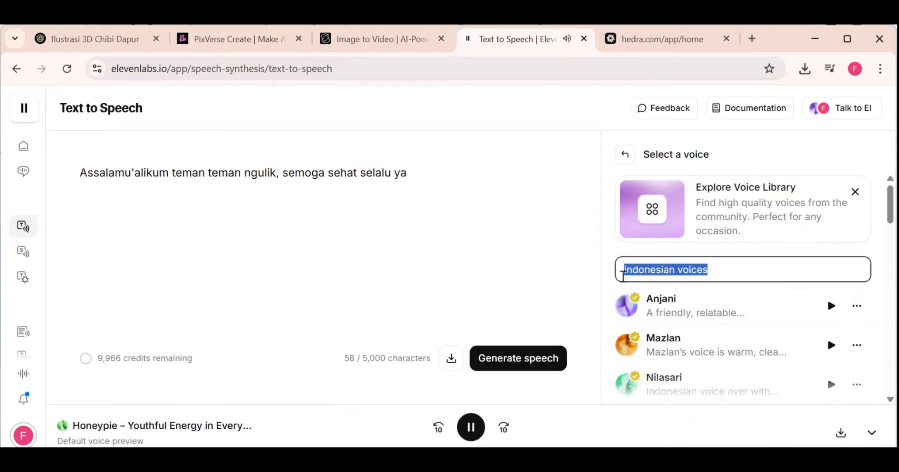
pyautogui.write('mila')
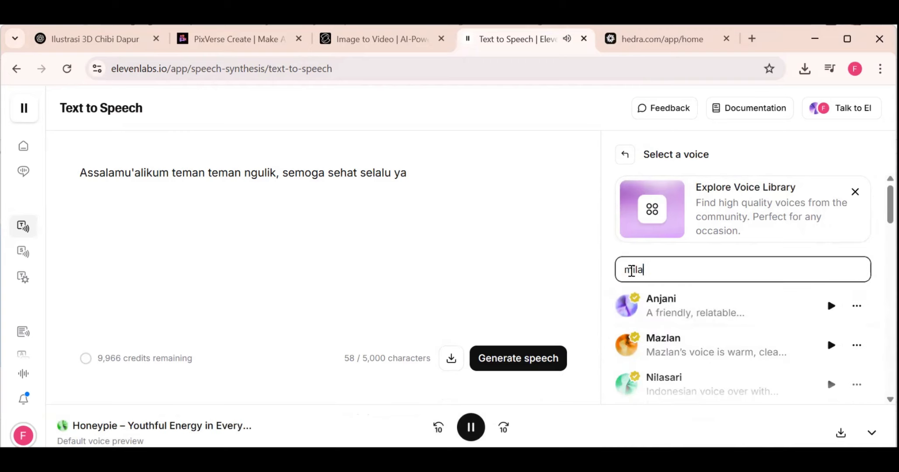
pyautogui.scroll(-3, 681, 277)
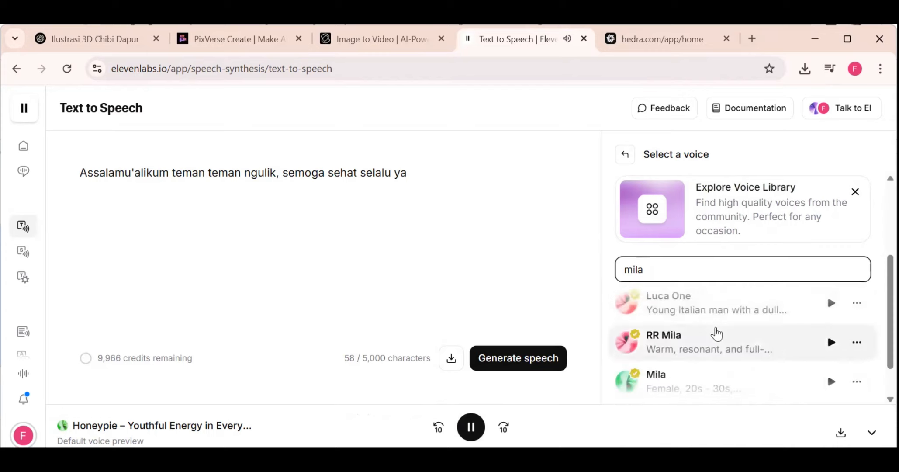
pyautogui.scroll(-1, 716, 331)
pyautogui.scroll(3, 739, 364)
pyautogui.scroll(-2, 739, 364)
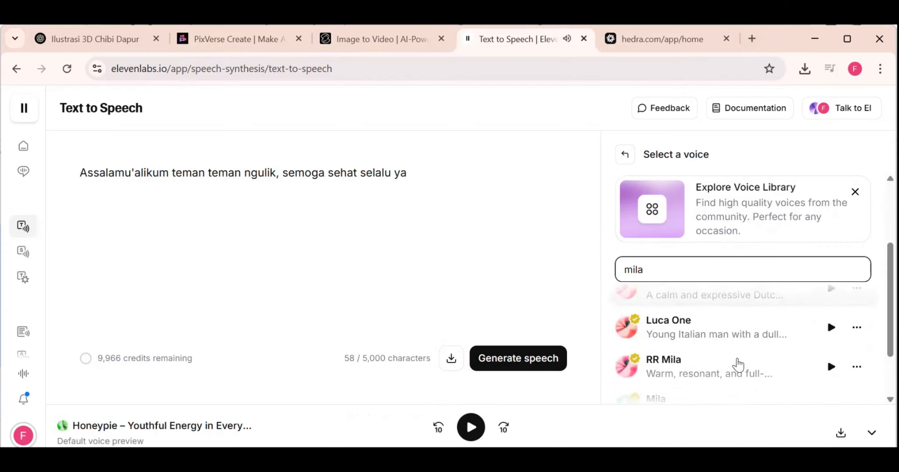
pyautogui.scroll(-2, 738, 364)
pyautogui.scroll(6, 713, 375)
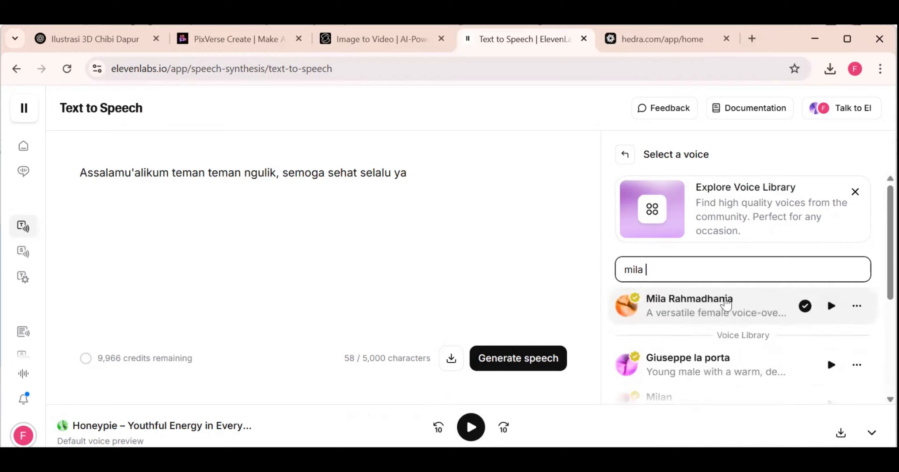
pyautogui.click(727, 297)
# - Look over the speech settings, reopen the voice selection, and browse the voices found for "mil"
pyautogui.scroll(-5, 754, 360)
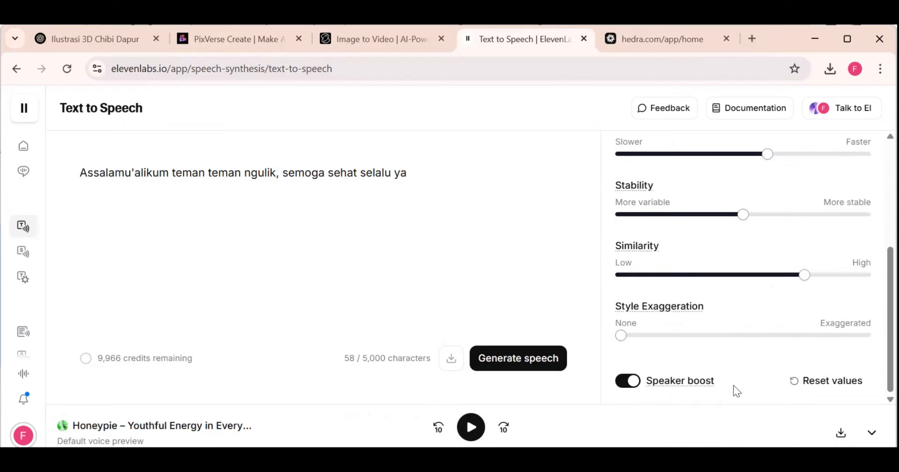
pyautogui.scroll(5, 733, 386)
pyautogui.scroll(-5, 738, 305)
pyautogui.scroll(5, 717, 192)
pyautogui.click(714, 225)
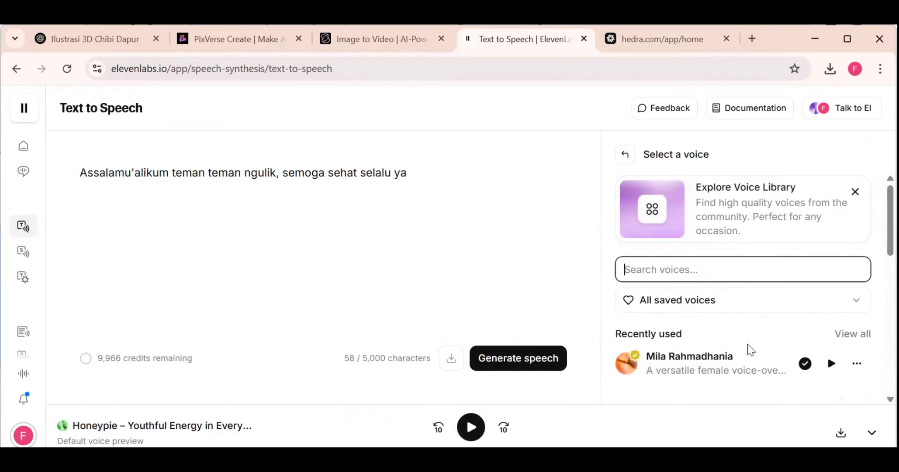
pyautogui.scroll(-3, 809, 295)
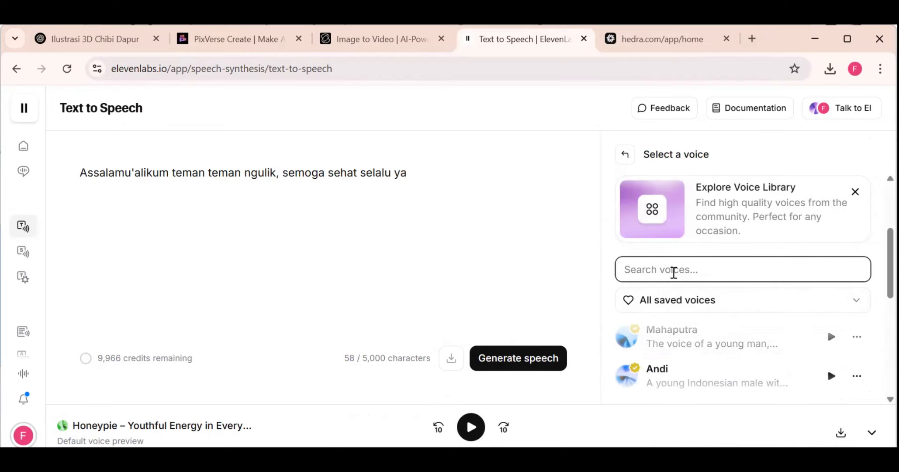
pyautogui.write('mil')
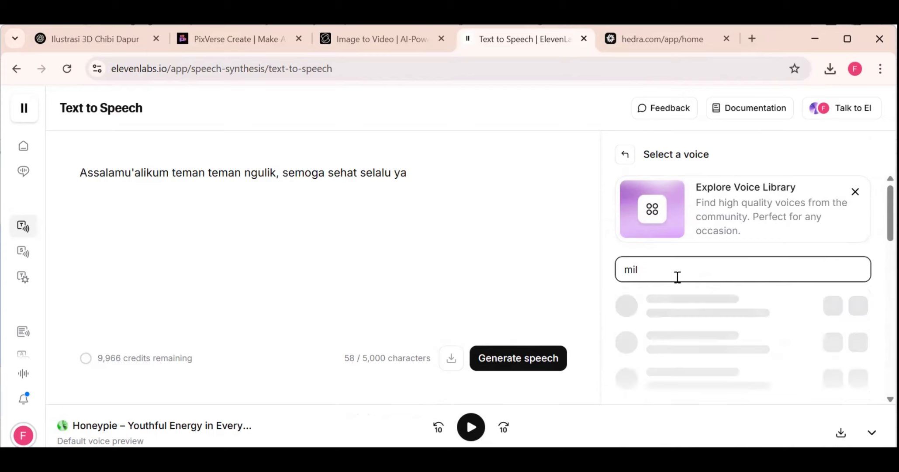
pyautogui.scroll(-4, 747, 357)
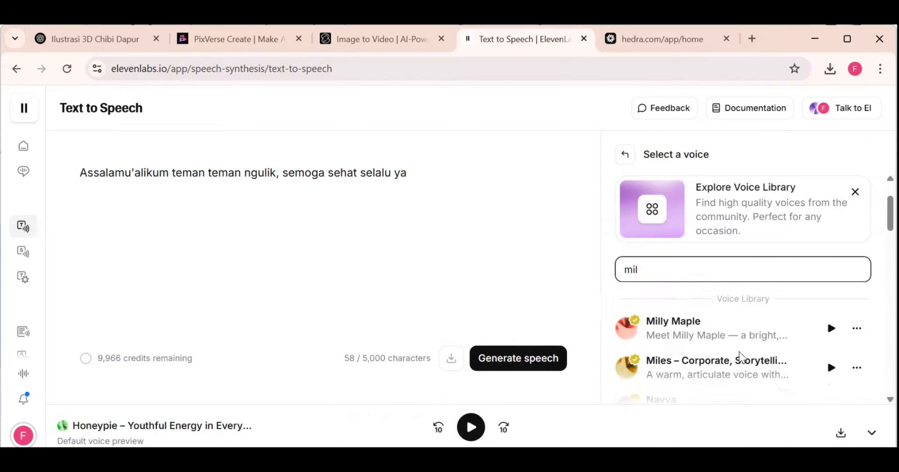
pyautogui.scroll(-2, 753, 367)
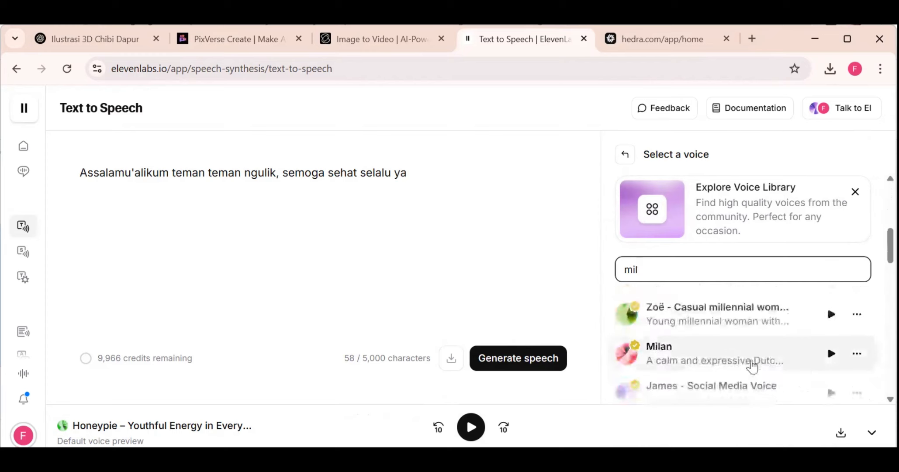
pyautogui.scroll(-1, 786, 367)
# - Replace the voice search text with "indonesian voices" to find Indonesian voices
pyautogui.moveTo(673, 274); pyautogui.dragTo(613, 281)
pyautogui.write('indonesi')
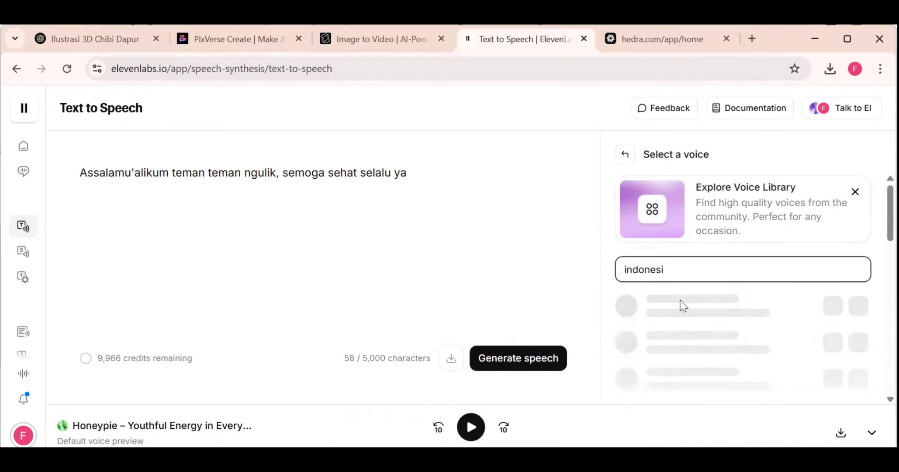
pyautogui.write('an ')
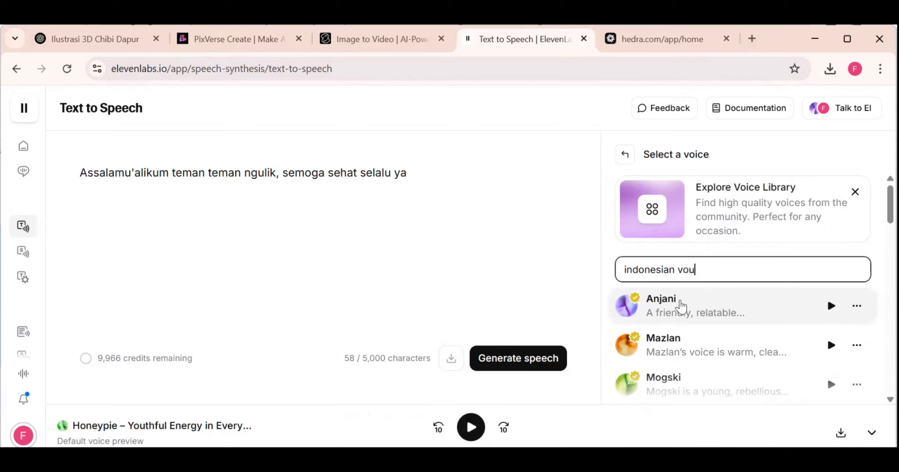
pyautogui.write('voo')
pyautogui.press('BackSpace')
pyautogui.write('ices')
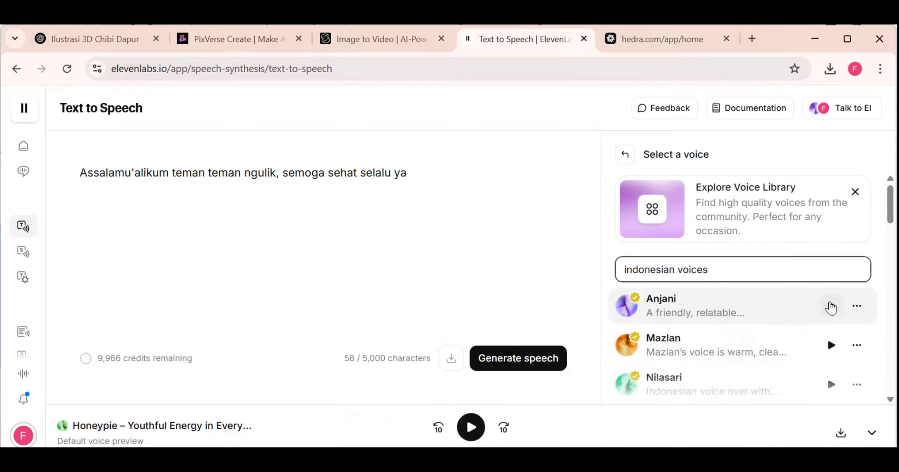
# - Preview the Anjani voice, add it to My Voices, and generate the script's speech with it
pyautogui.click(830, 305)
pyautogui.click(797, 317)
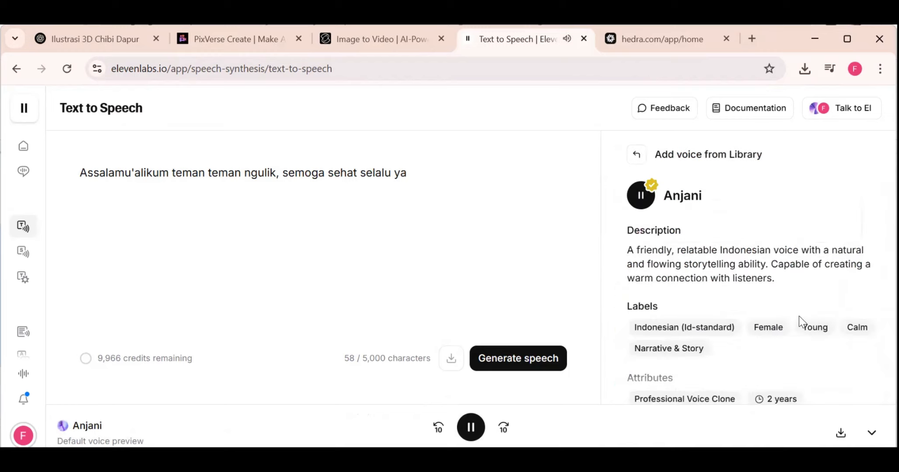
pyautogui.scroll(-3, 772, 277)
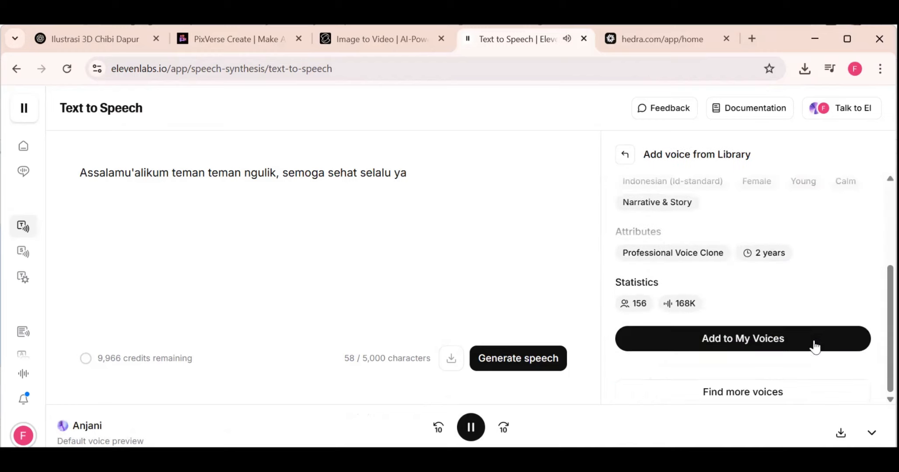
pyautogui.click(743, 348)
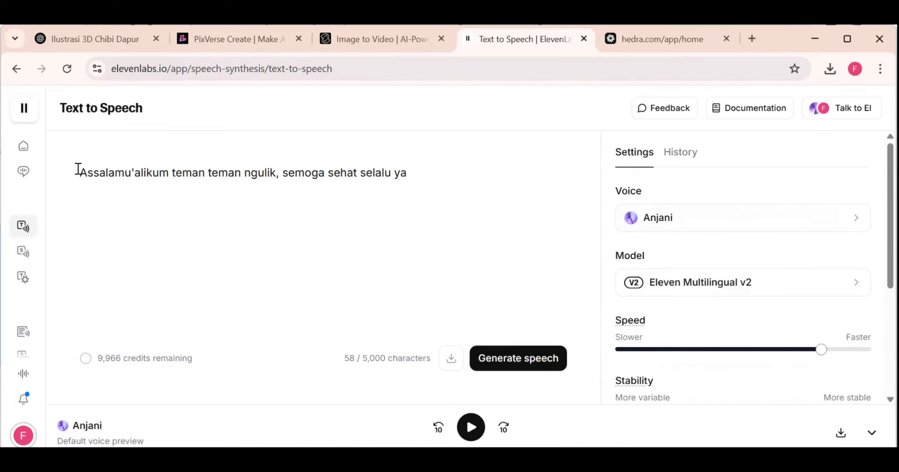
pyautogui.moveTo(76, 172); pyautogui.dragTo(392, 195)
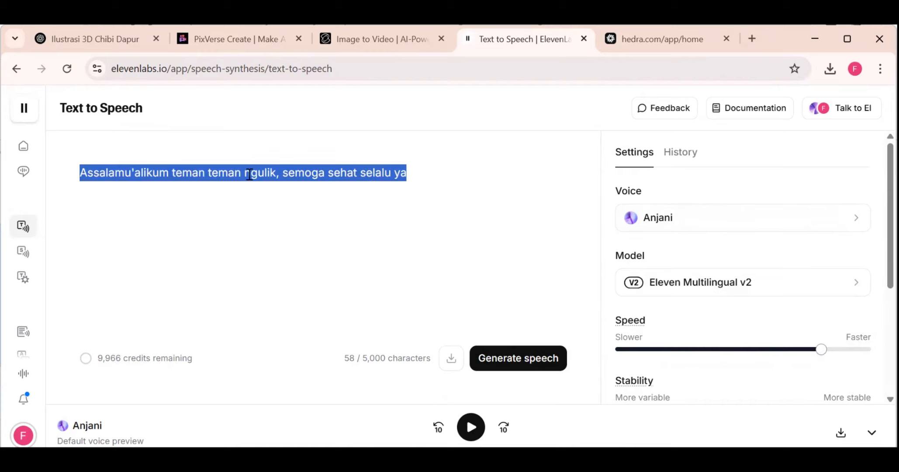
pyautogui.click(522, 372)
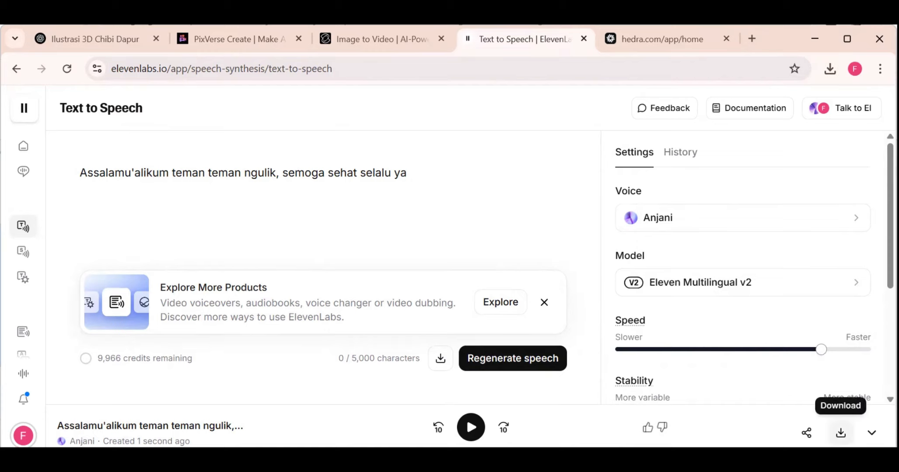
# - Switch to Hedra, open video creation, and enter the character prompt "hand gesture and ekspresif"
pyautogui.click(637, 46)
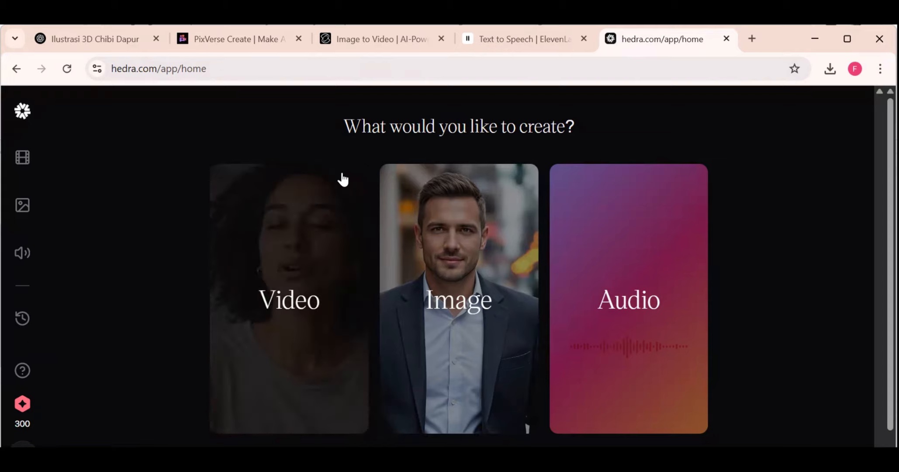
pyautogui.click(284, 271)
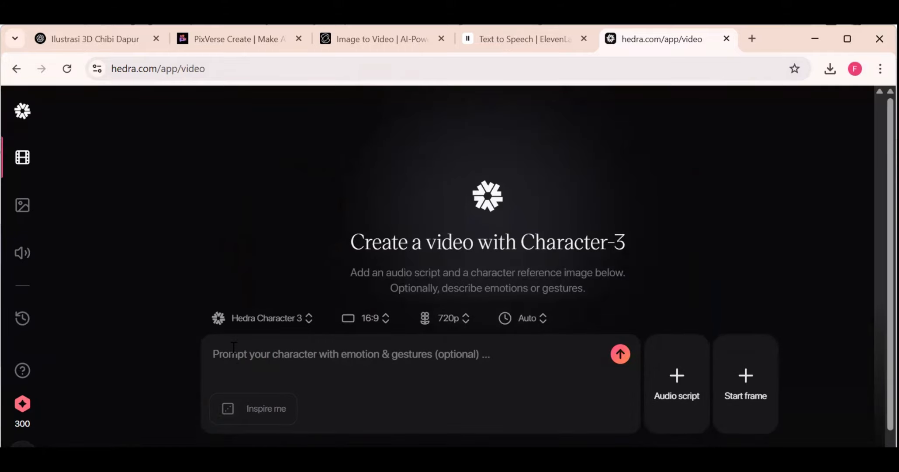
pyautogui.write('g')
pyautogui.press('BackSpace')
pyautogui.write('hand ges')
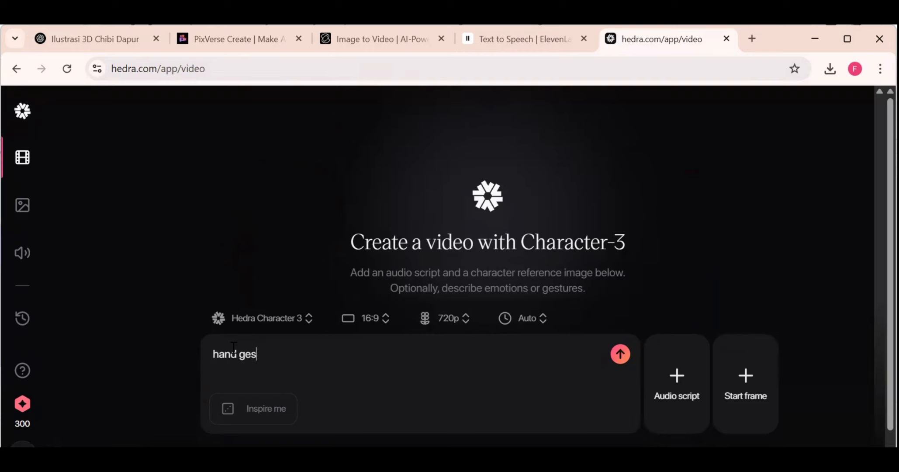
pyautogui.write('ture and ekspresif')
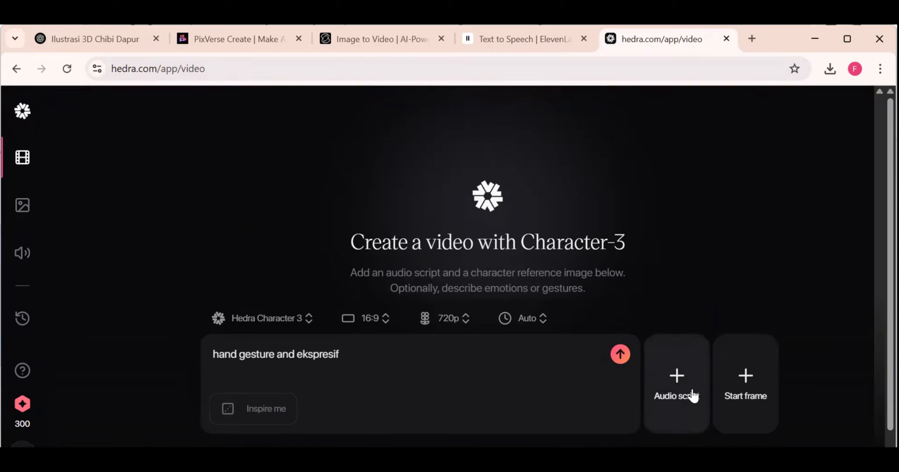
# - Look at the available source options for the audio script and the start frame
pyautogui.click(680, 382)
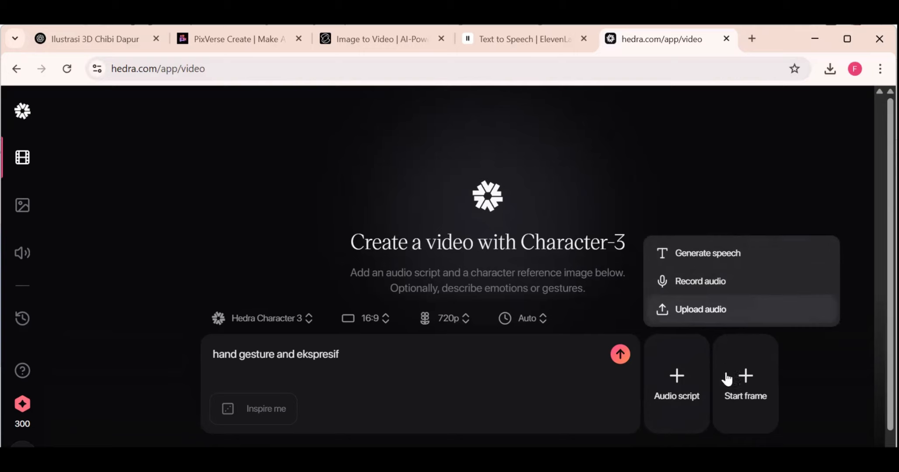
pyautogui.click(744, 382)
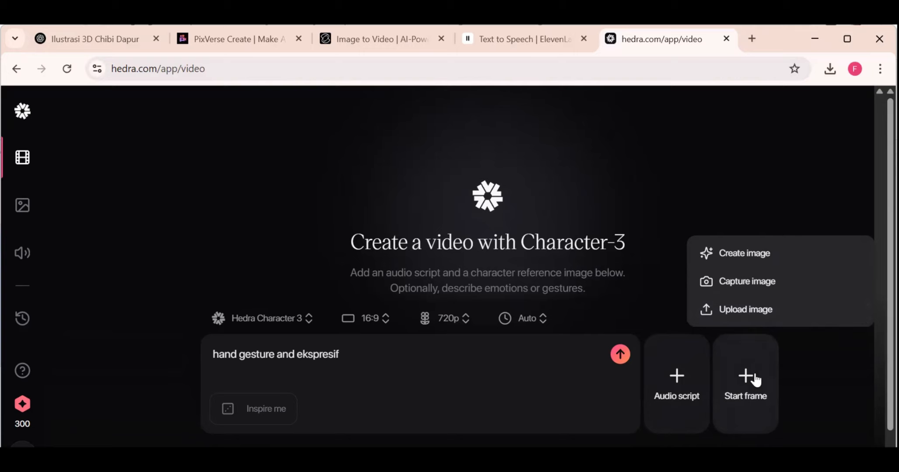
pyautogui.click(565, 365)
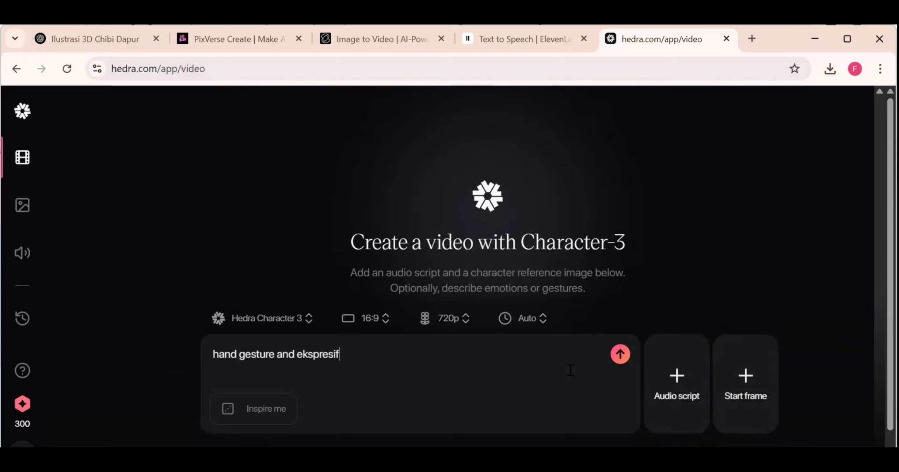